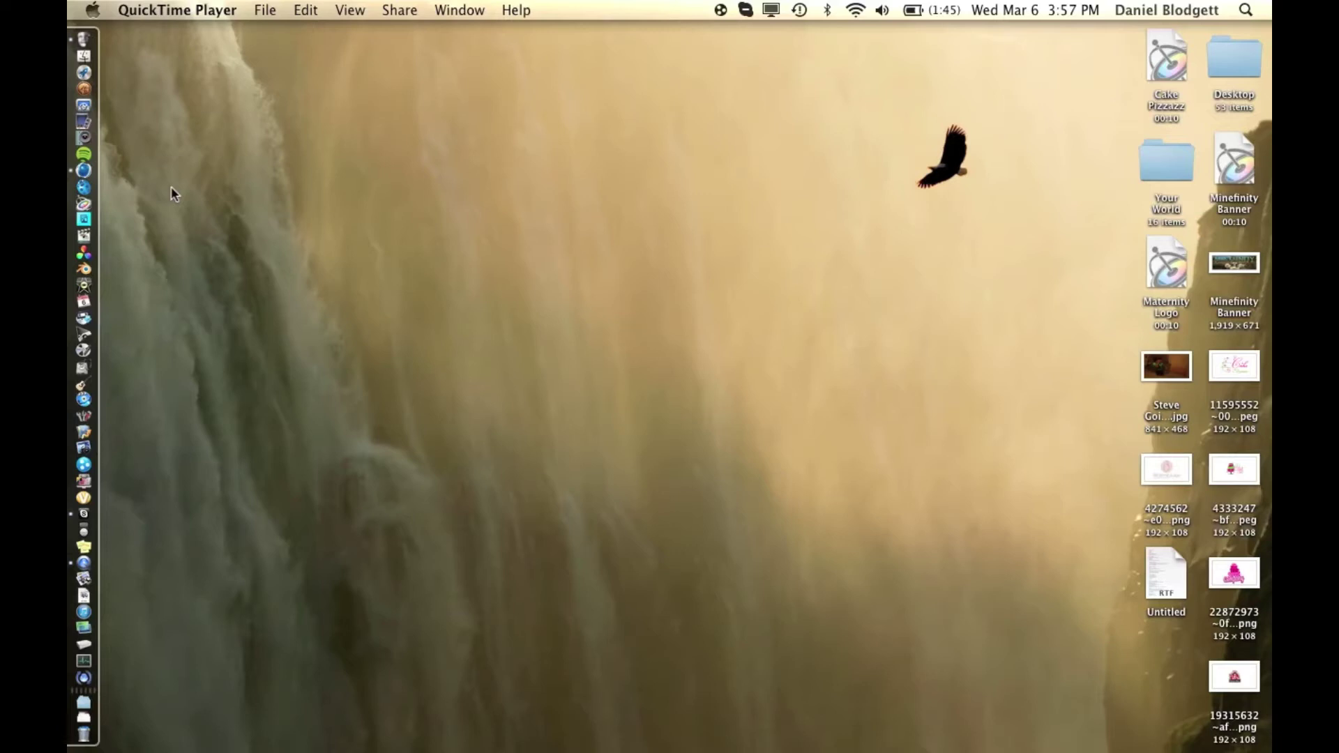
Step: Launch Cinema 4D, add a MoText object from the MoGraph menu and orbit until 'Text' faces the camera
left_click(83, 169)
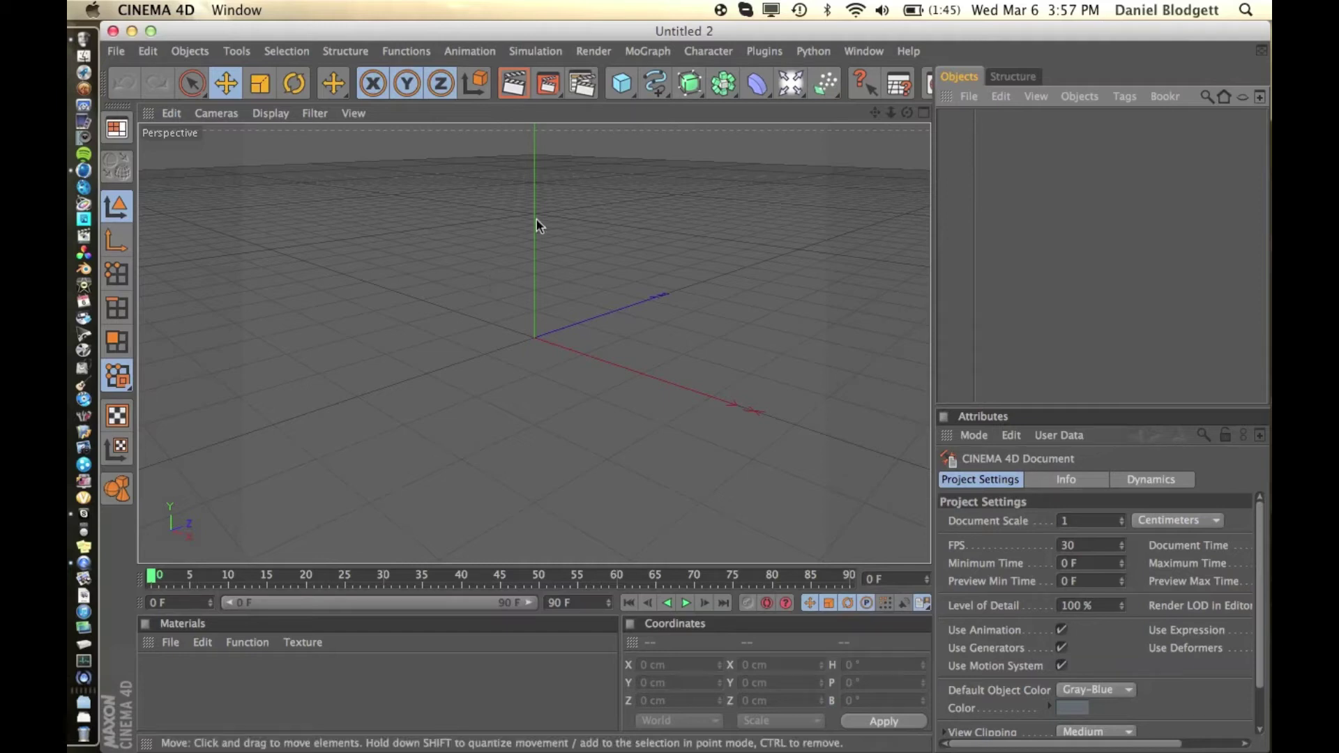
left_click(655, 84)
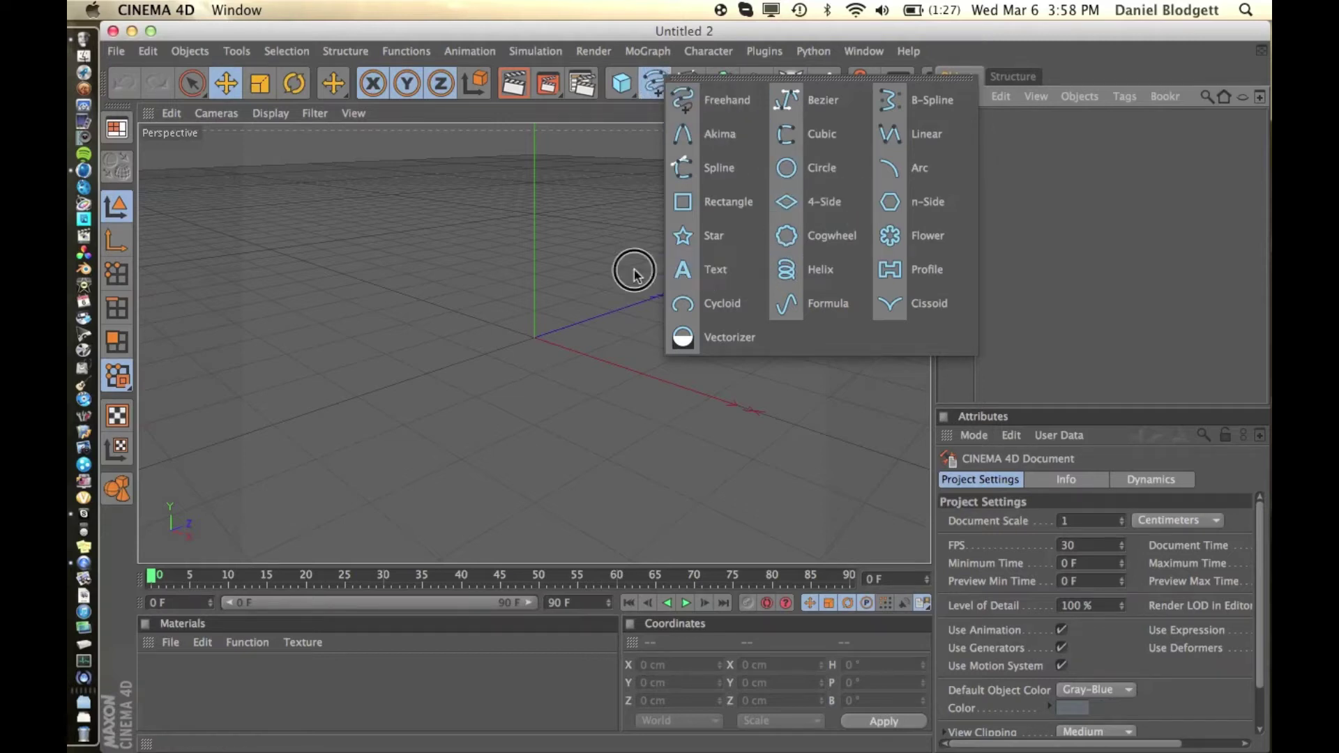
left_click(567, 235)
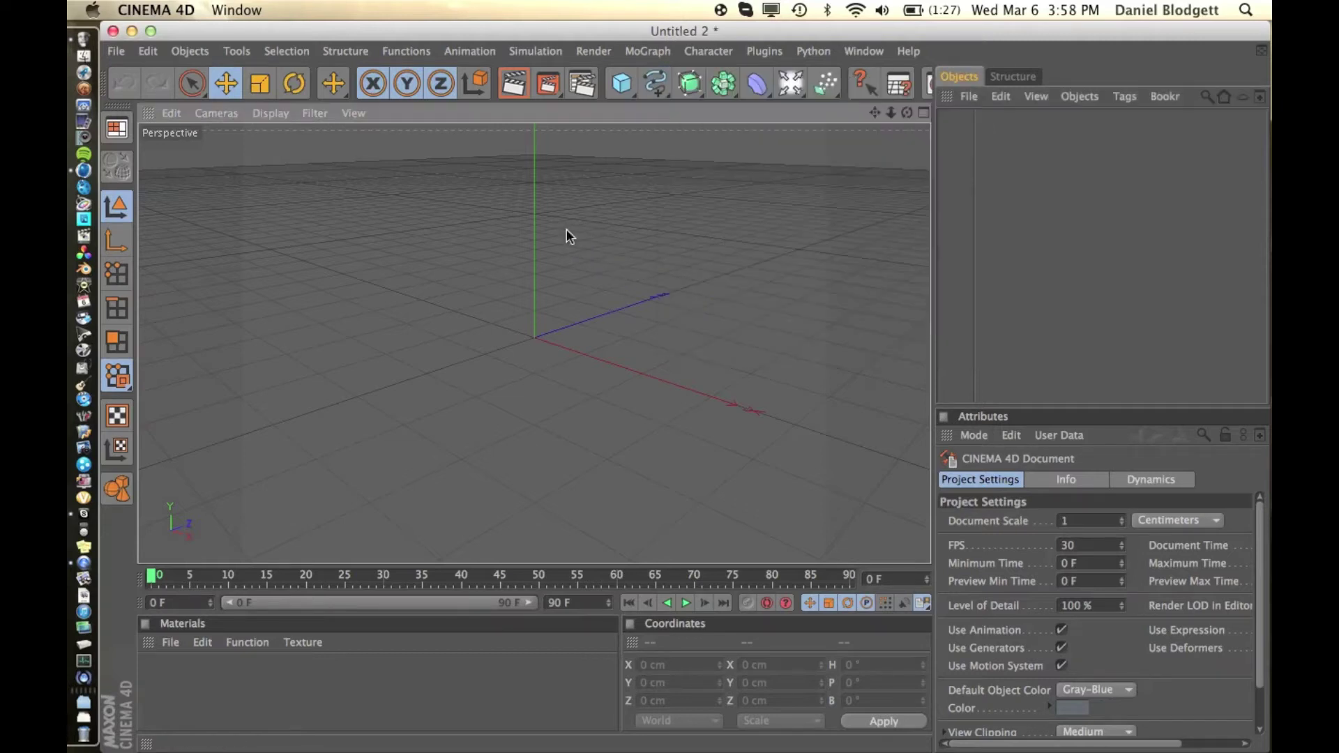
left_click(640, 52)
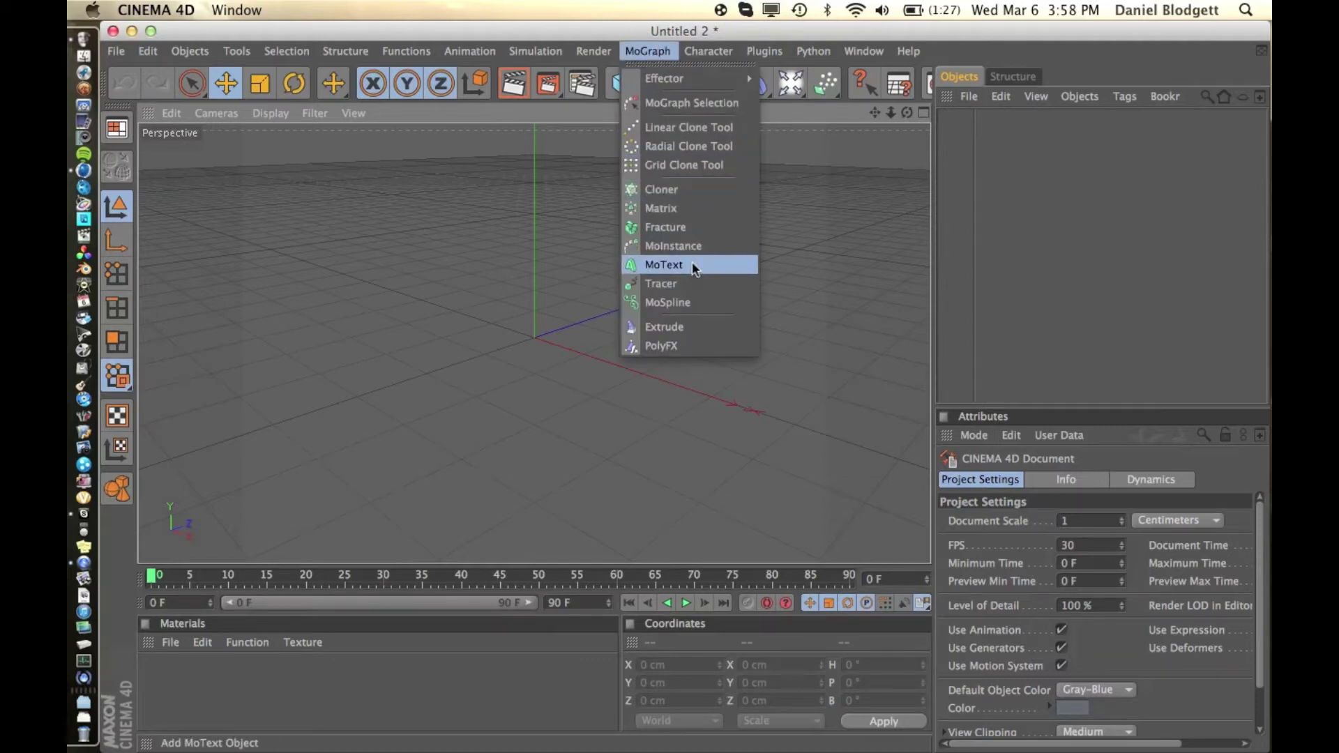
left_click(664, 265)
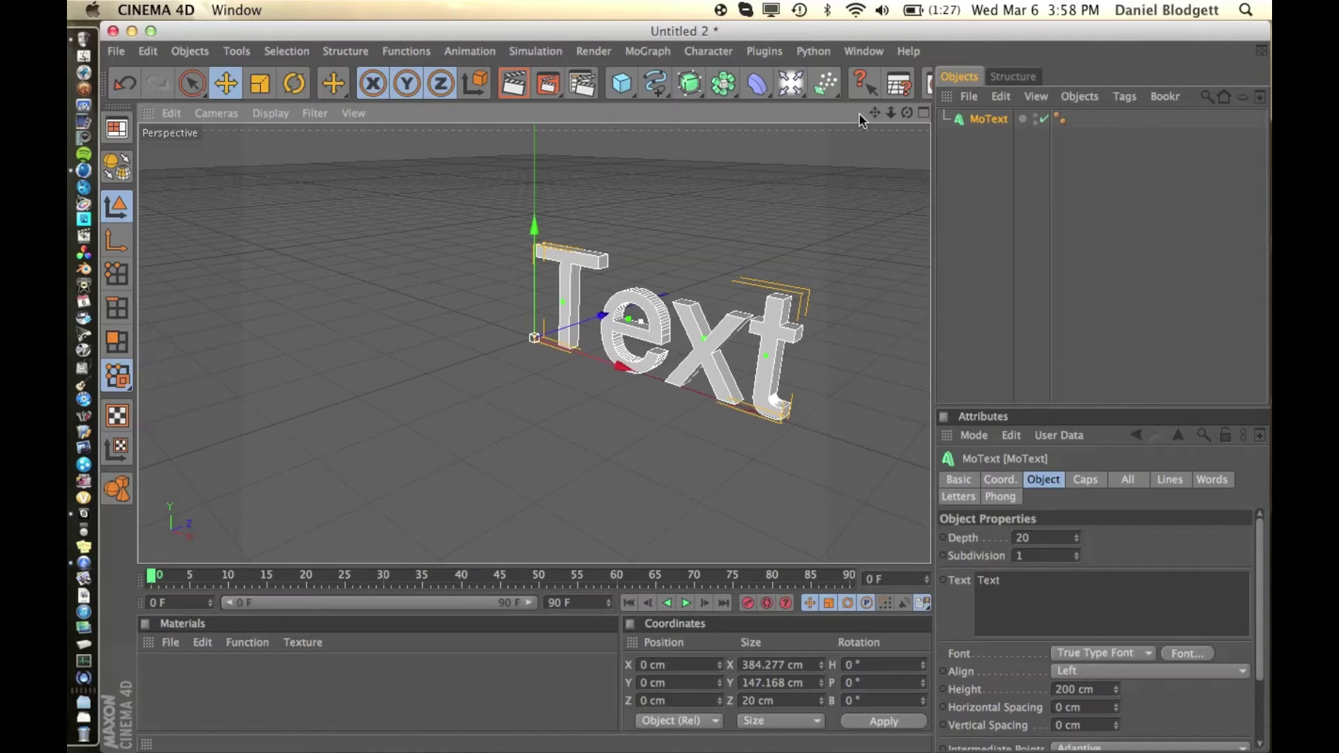
mouse_move(907, 113)
left_mouse_down()
mouse_move(855, 115)
mouse_move(906, 116)
left_mouse_up()
Step: Replace the MoText placeholder word with 'Romans 10:11'
left_click(1144, 628)
key("super+a")
type("Roman")
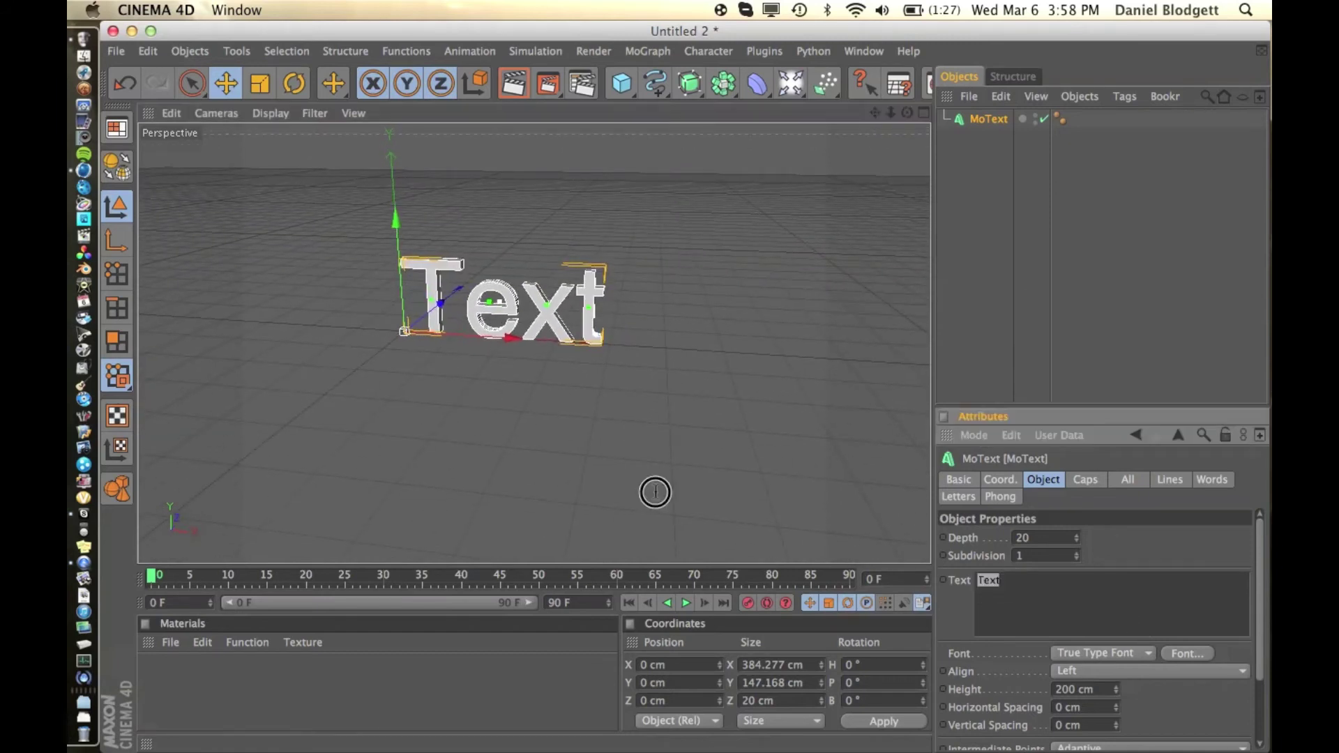
type("s")
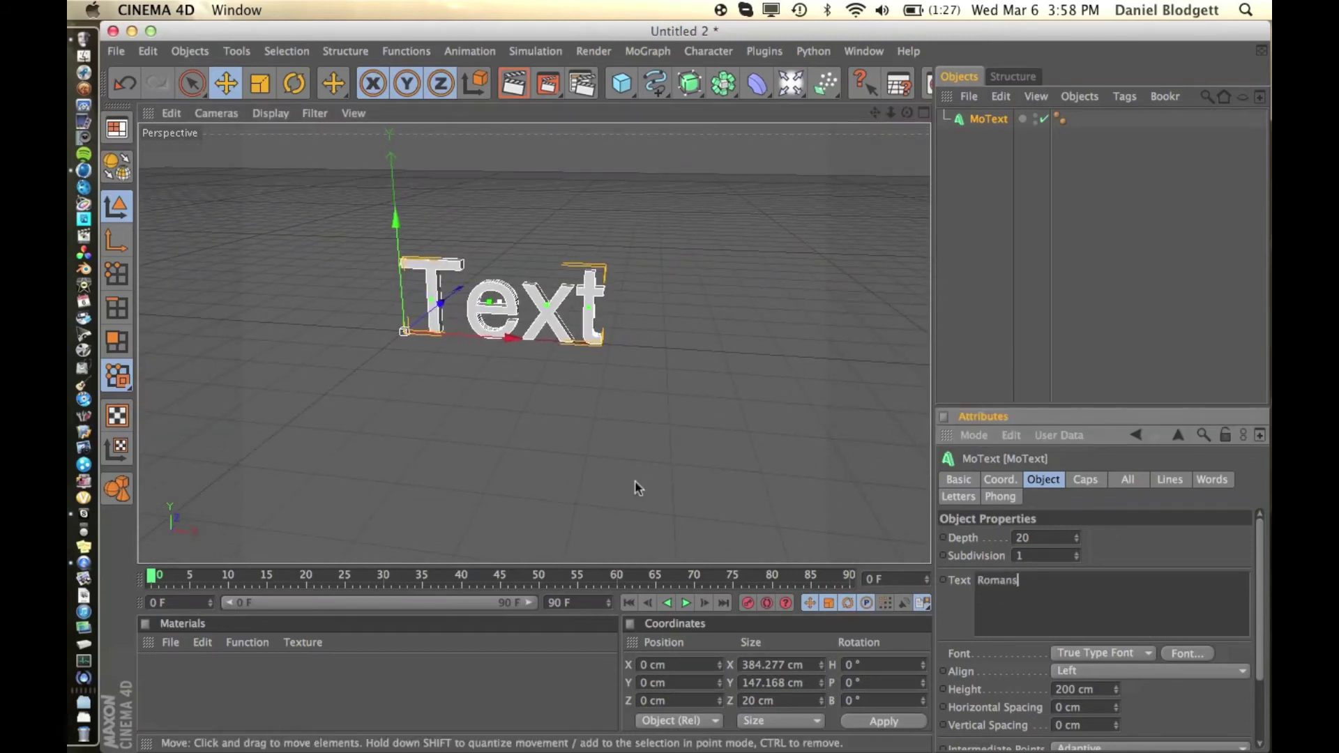
type(" 10:11")
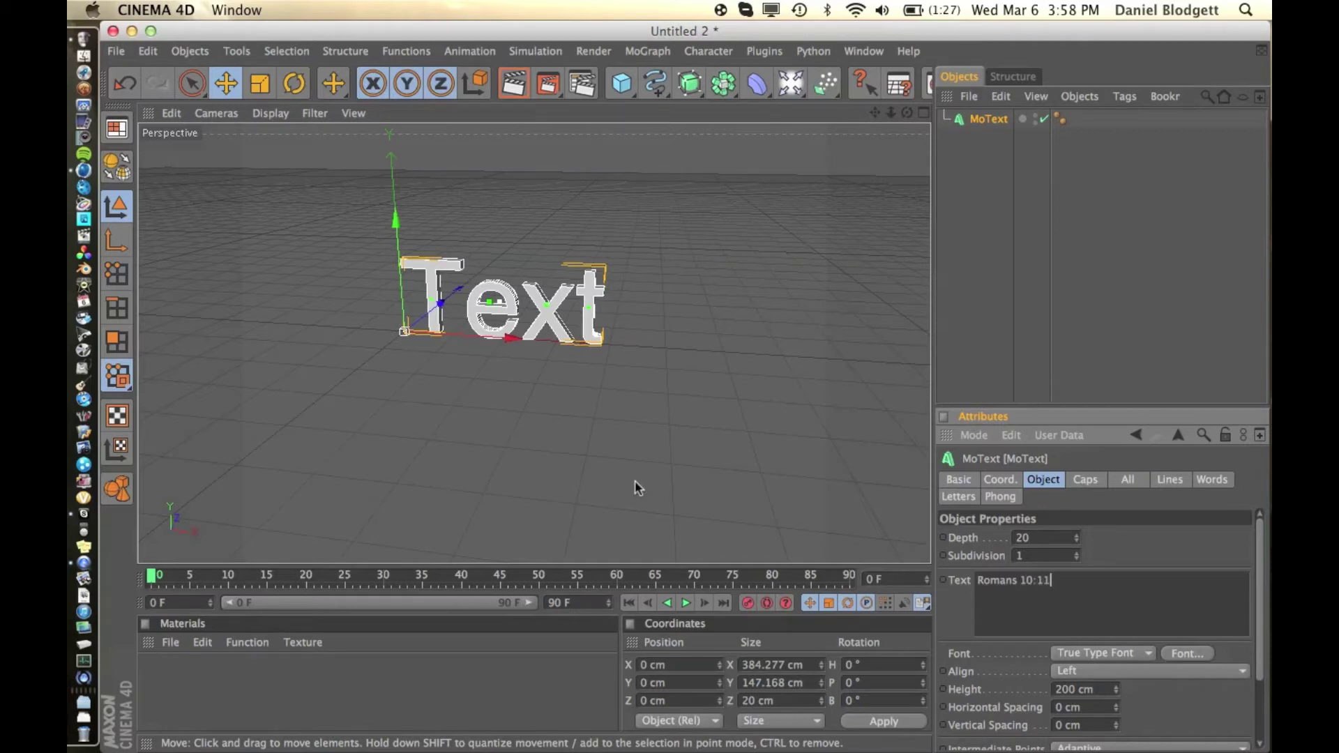
Step: Set the font to Myriad Pro Bold and slide the text left so the phrase fits
left_click(1185, 653)
scroll(642, 289, "down", 5)
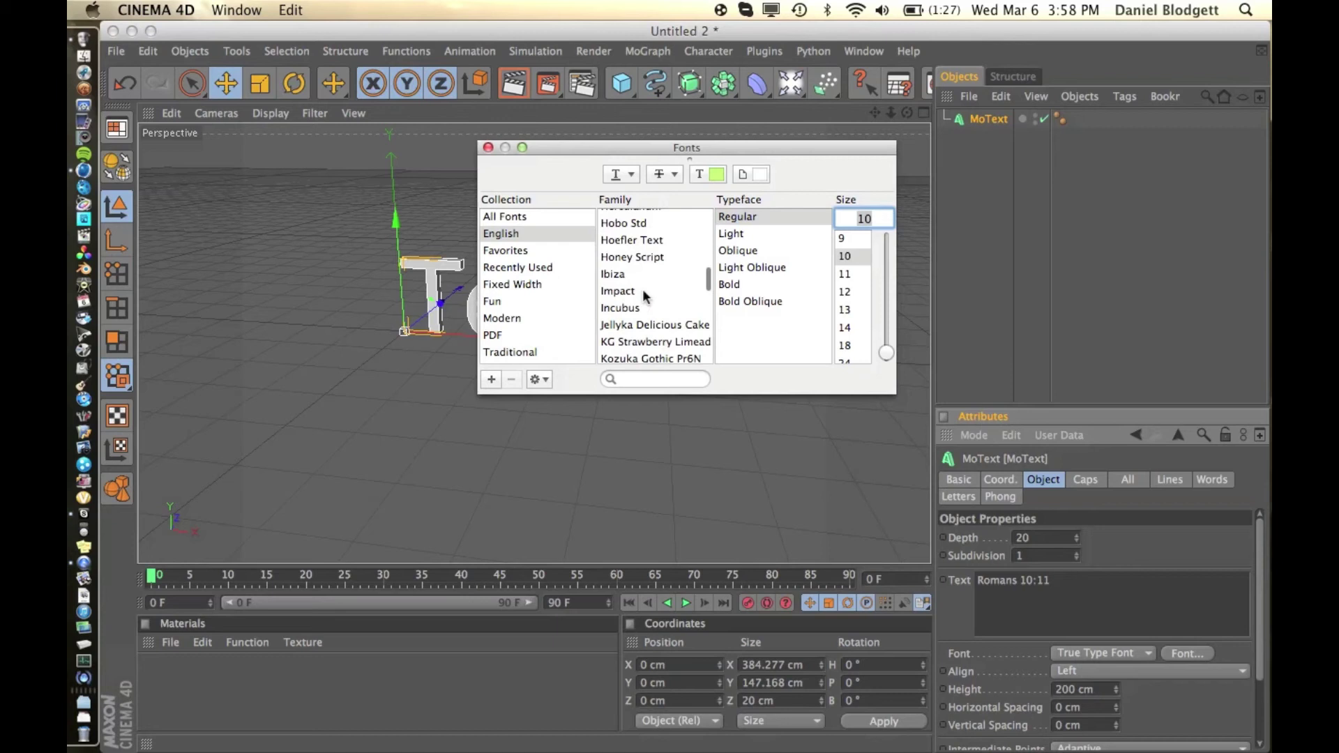
scroll(643, 288, "down", 5)
scroll(642, 288, "up", 4)
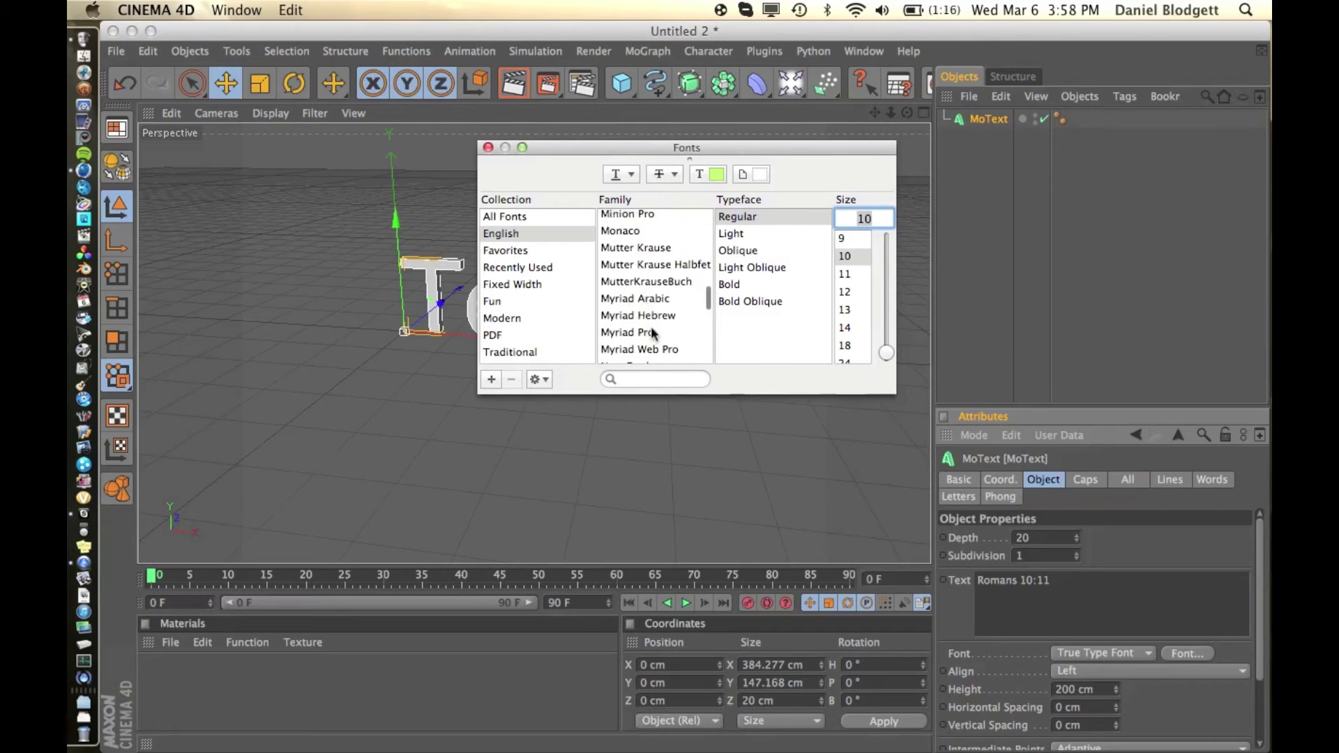
left_click(642, 332)
scroll(753, 336, "down", 5)
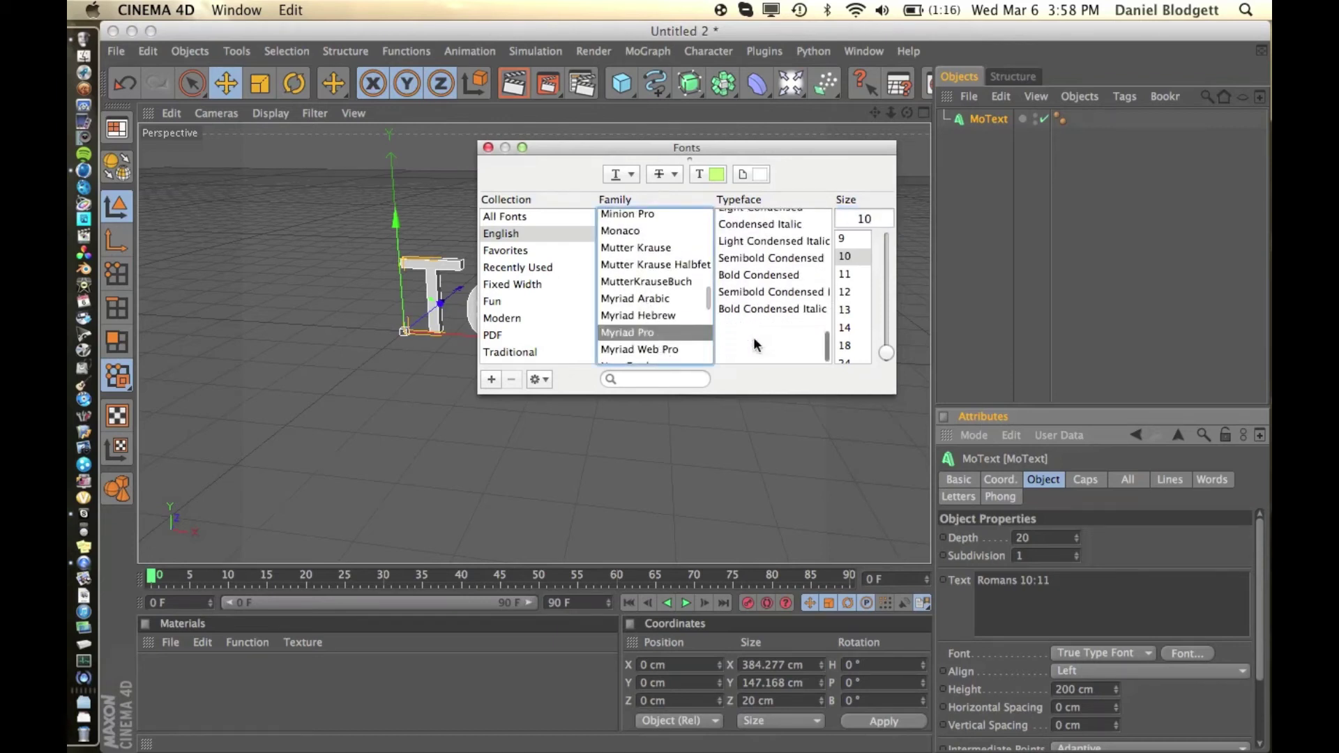
scroll(760, 320, "up", 8)
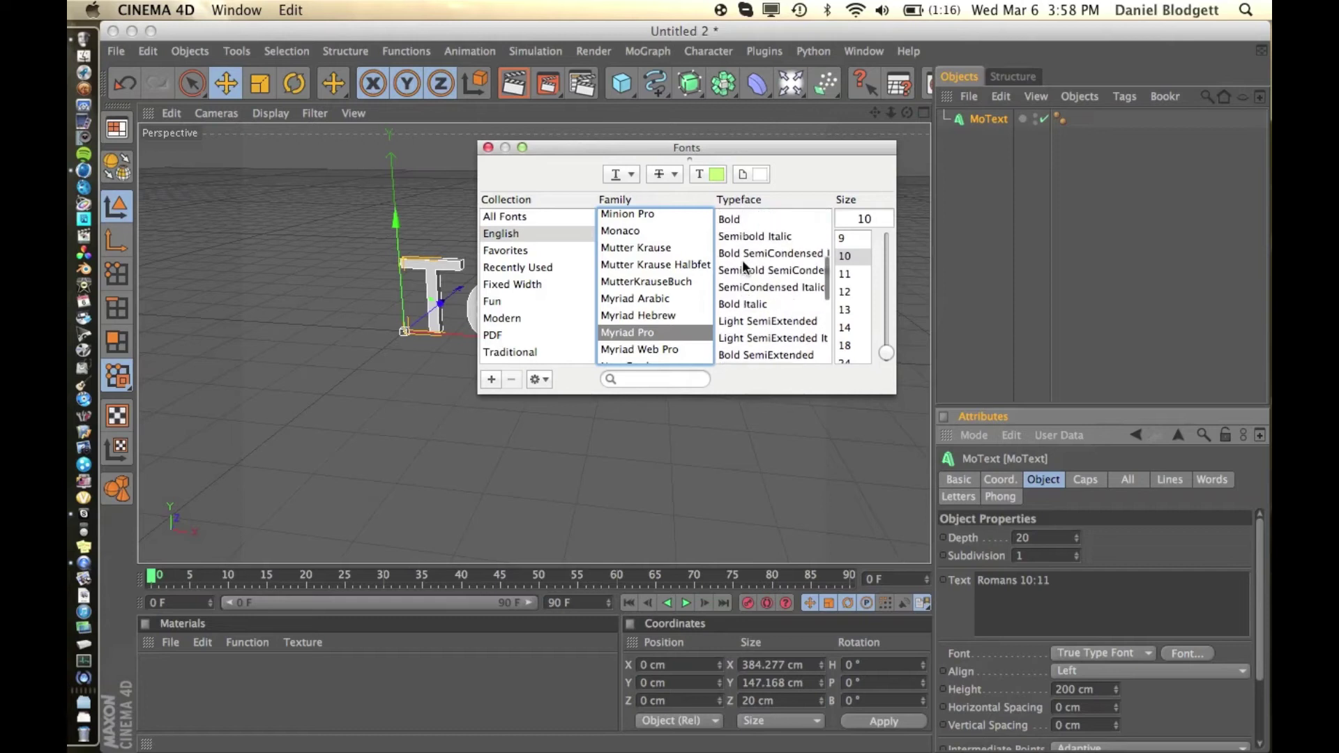
left_click(729, 218)
left_click(488, 148)
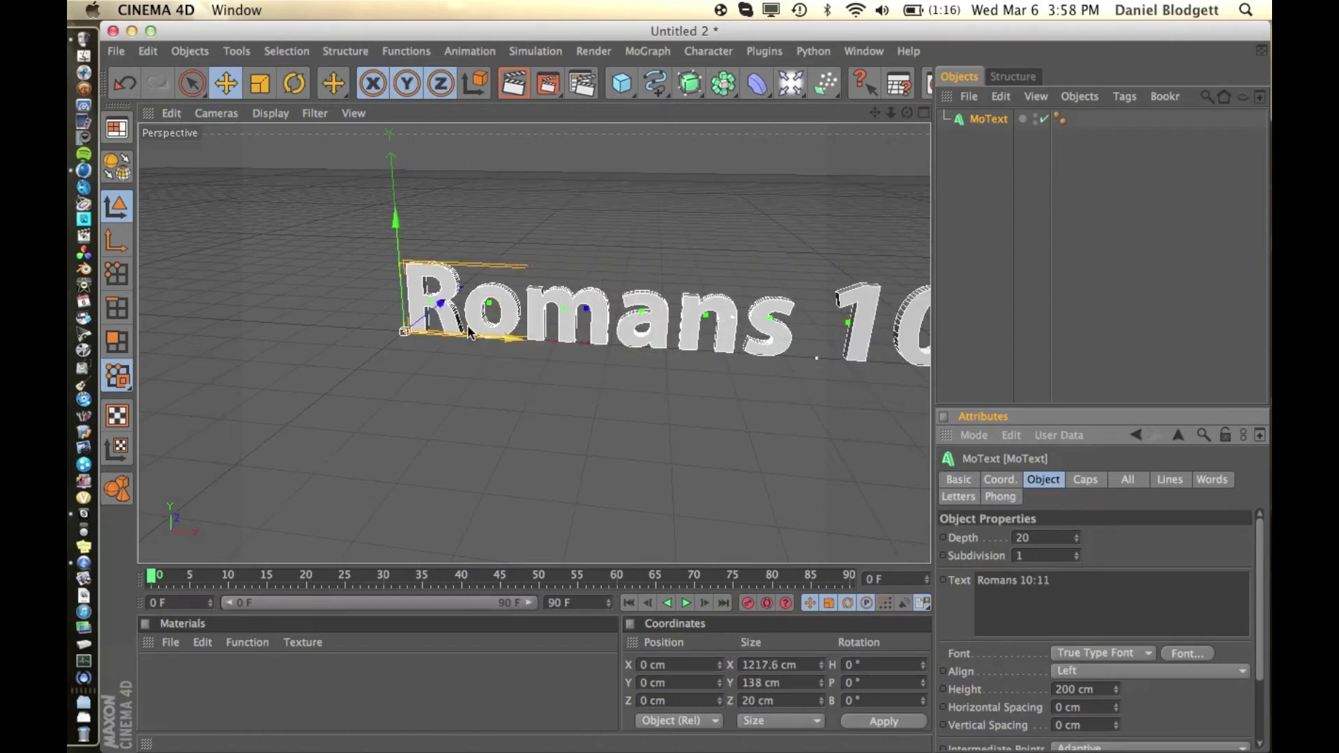
left_click_drag(481, 329, 293, 319)
Step: Deselect the text and render a quick preview of the view
left_click(951, 194)
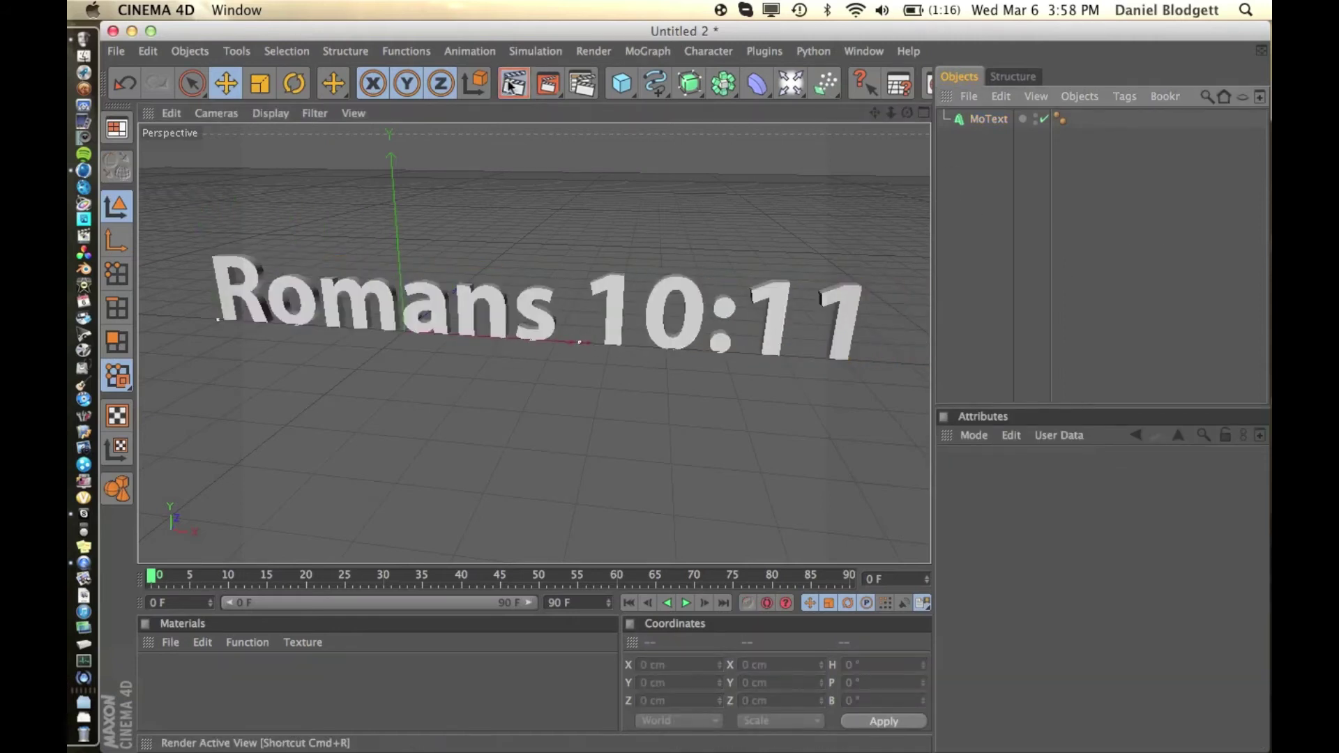
left_click(513, 83)
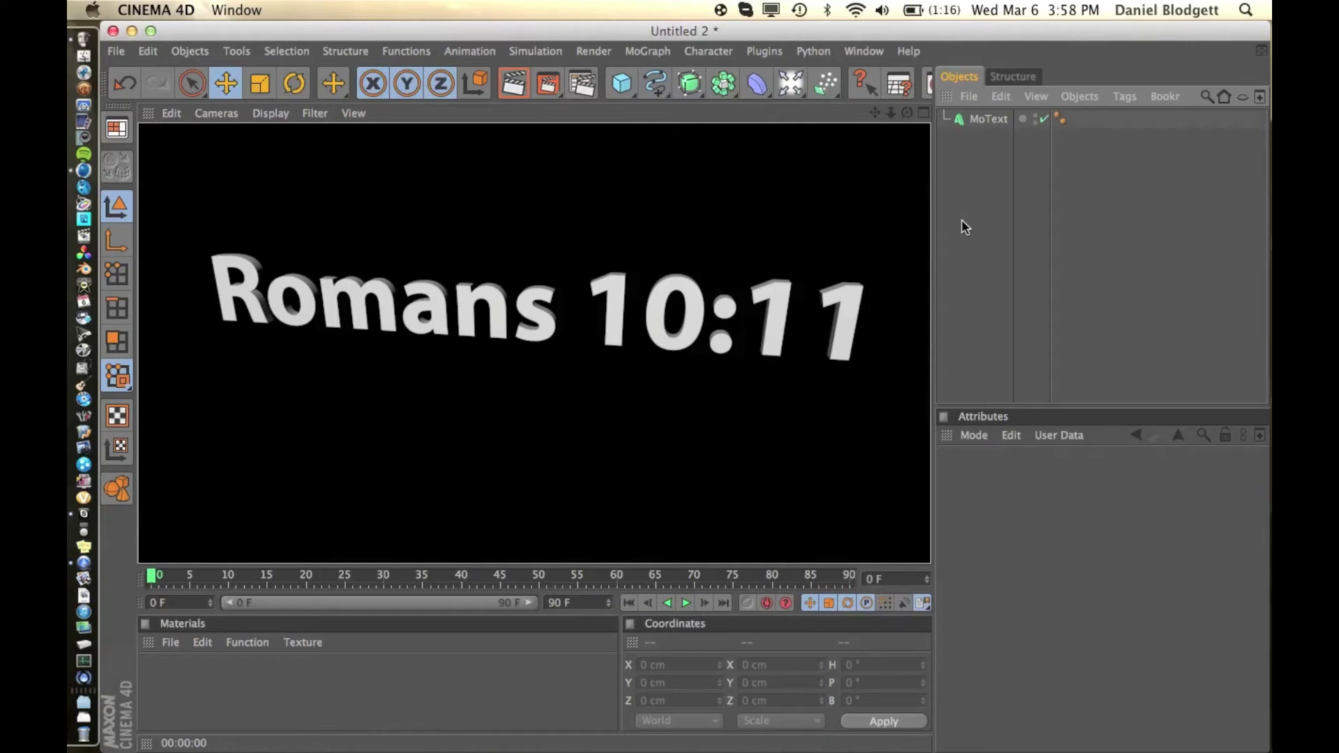
left_click(815, 286)
Step: Create a Nukei material with a light blue diffuse colour (RGB 169, 182, 246)
left_click(170, 642)
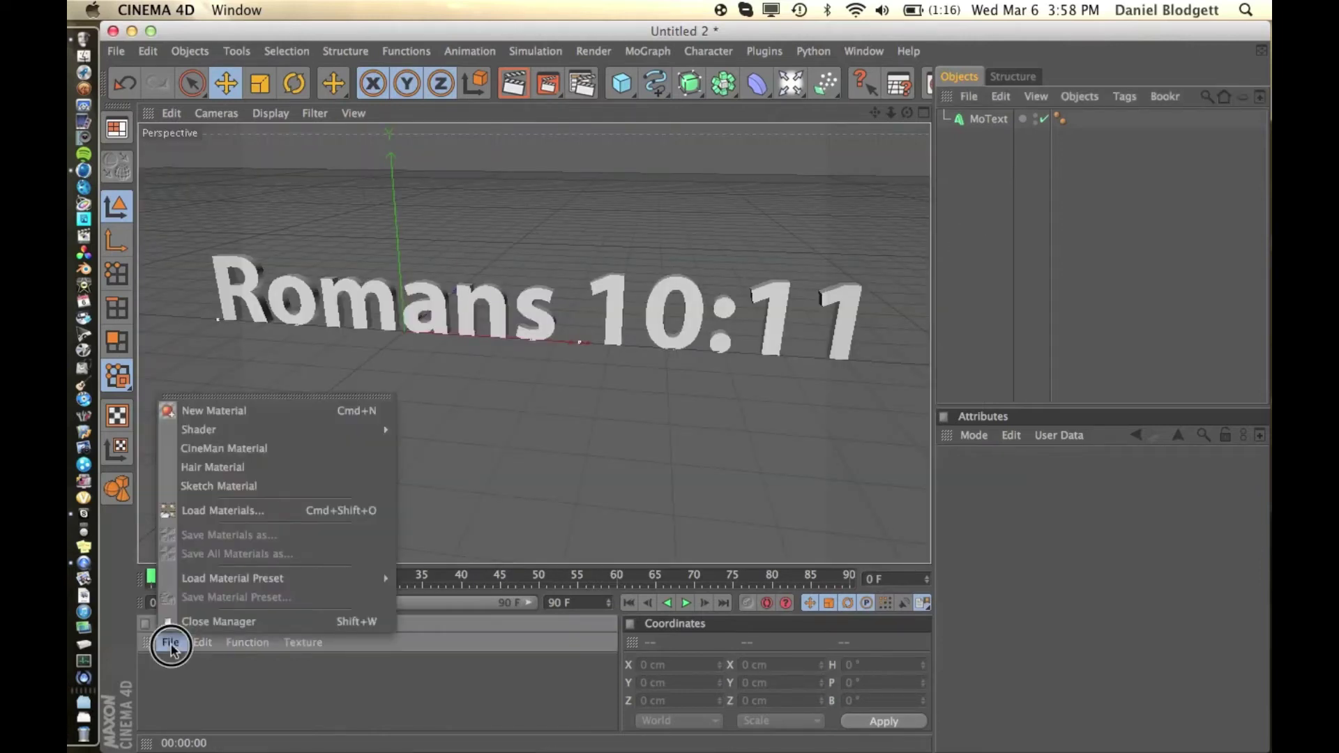
mouse_move(201, 642)
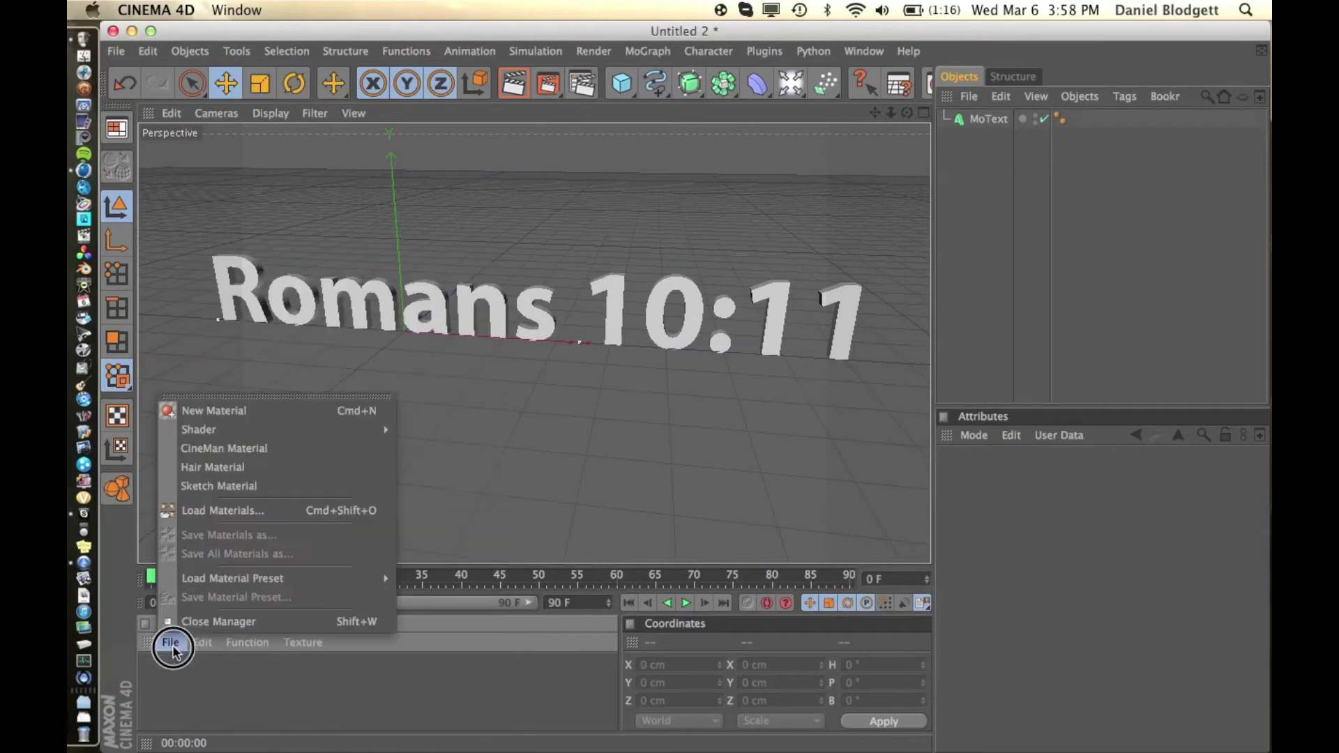
mouse_move(245, 429)
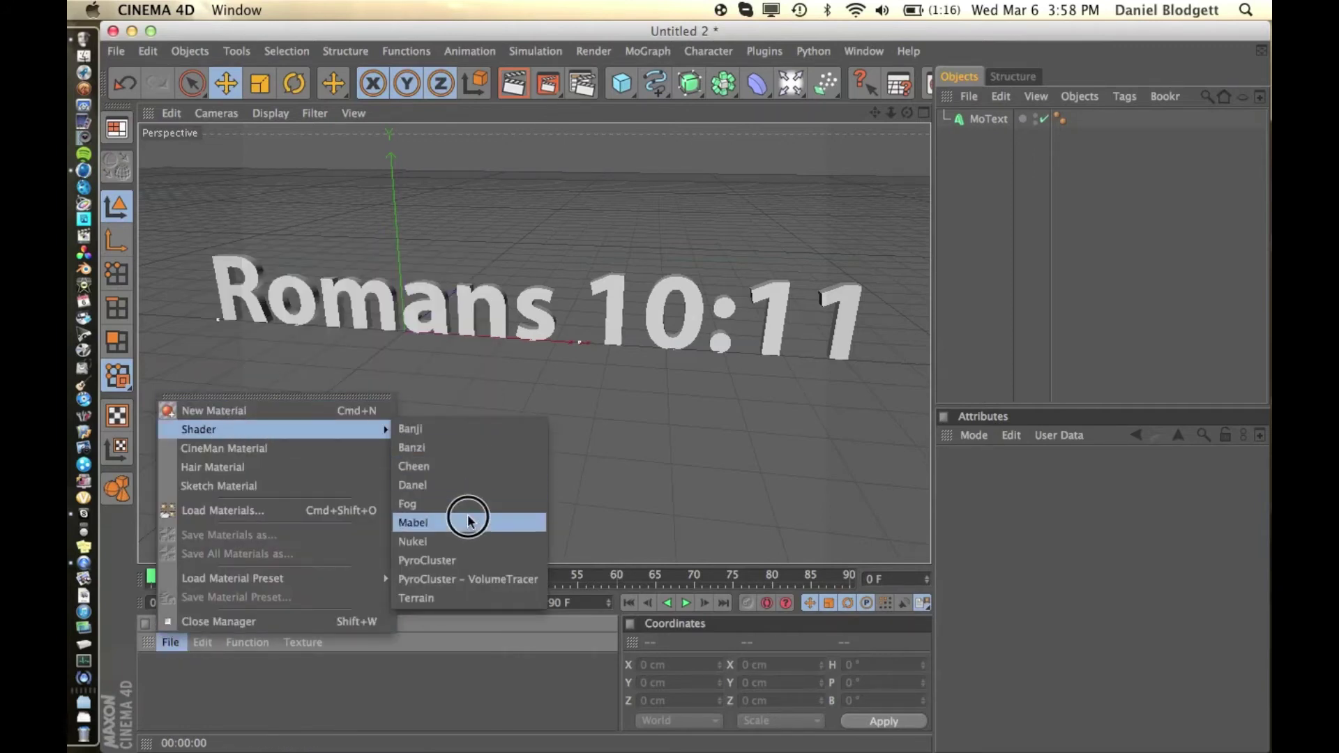
left_click(435, 543)
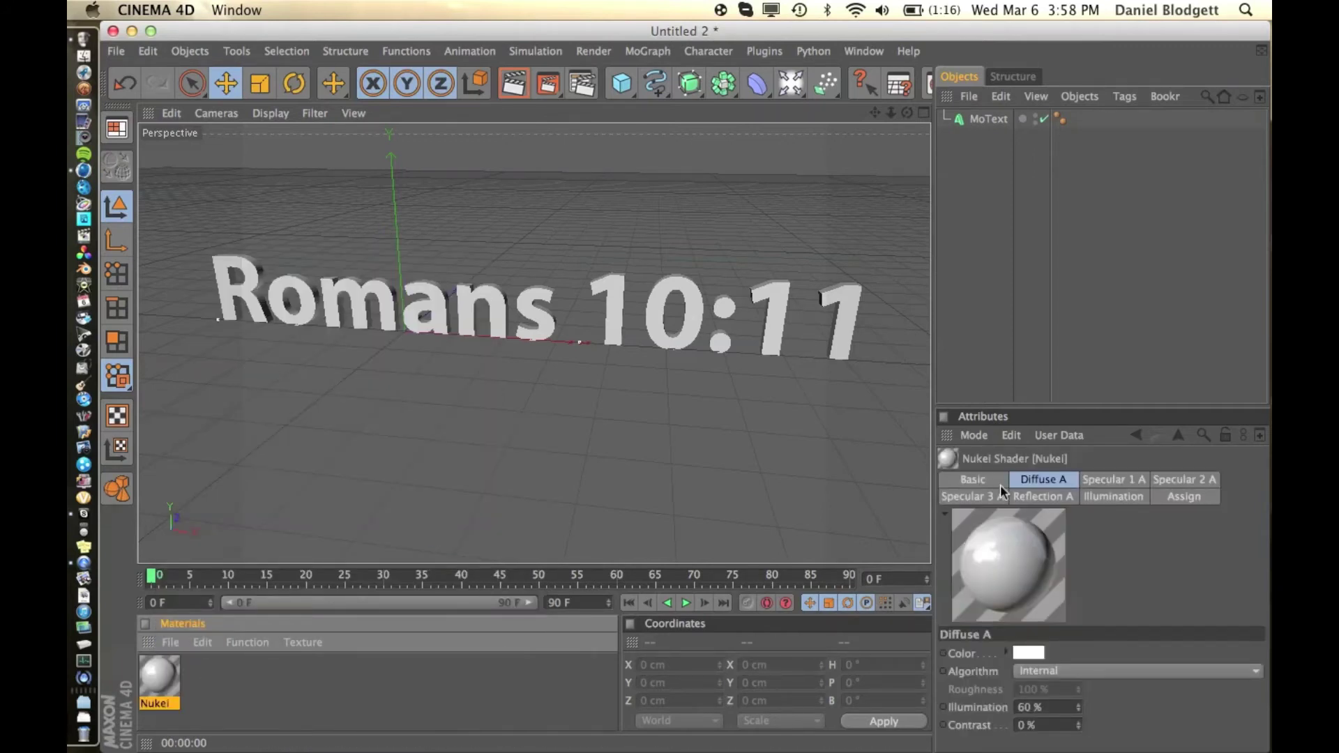
left_click(1031, 655)
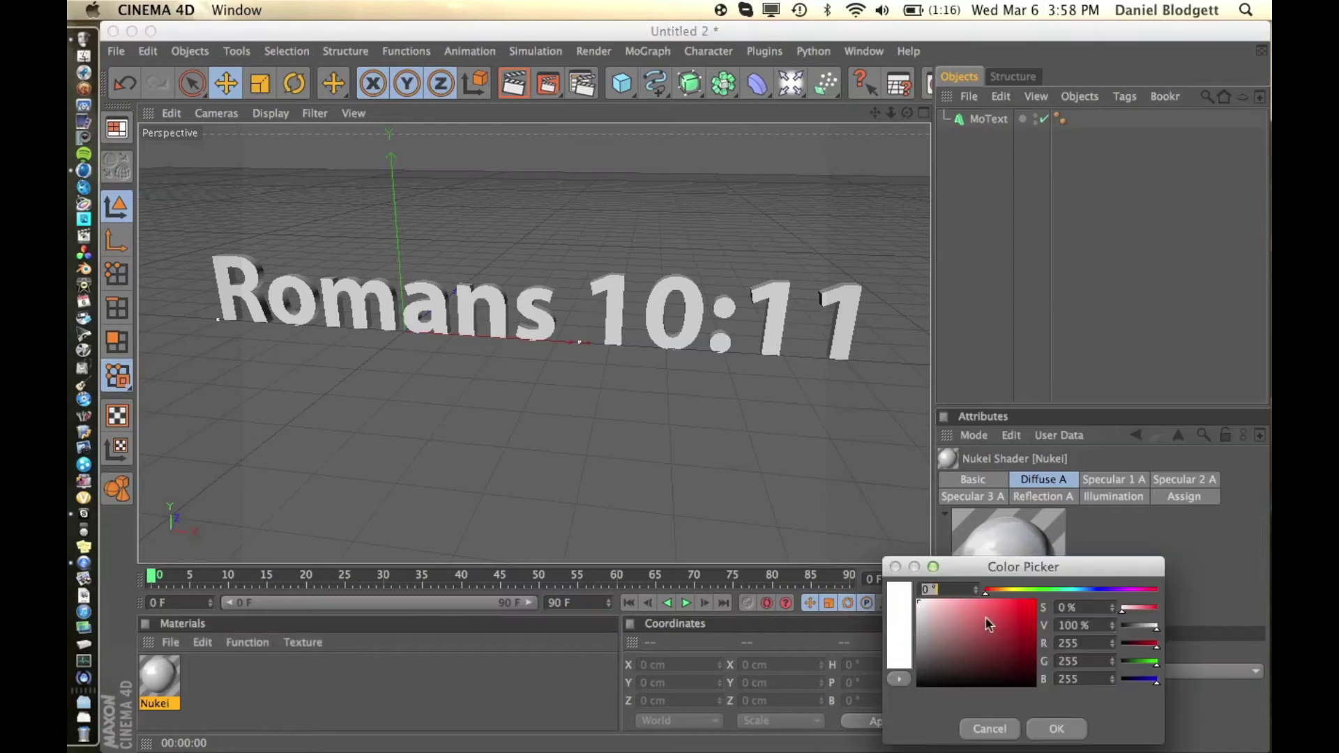
left_click(1095, 591)
left_click_drag(959, 611, 966, 605)
left_click(1057, 729)
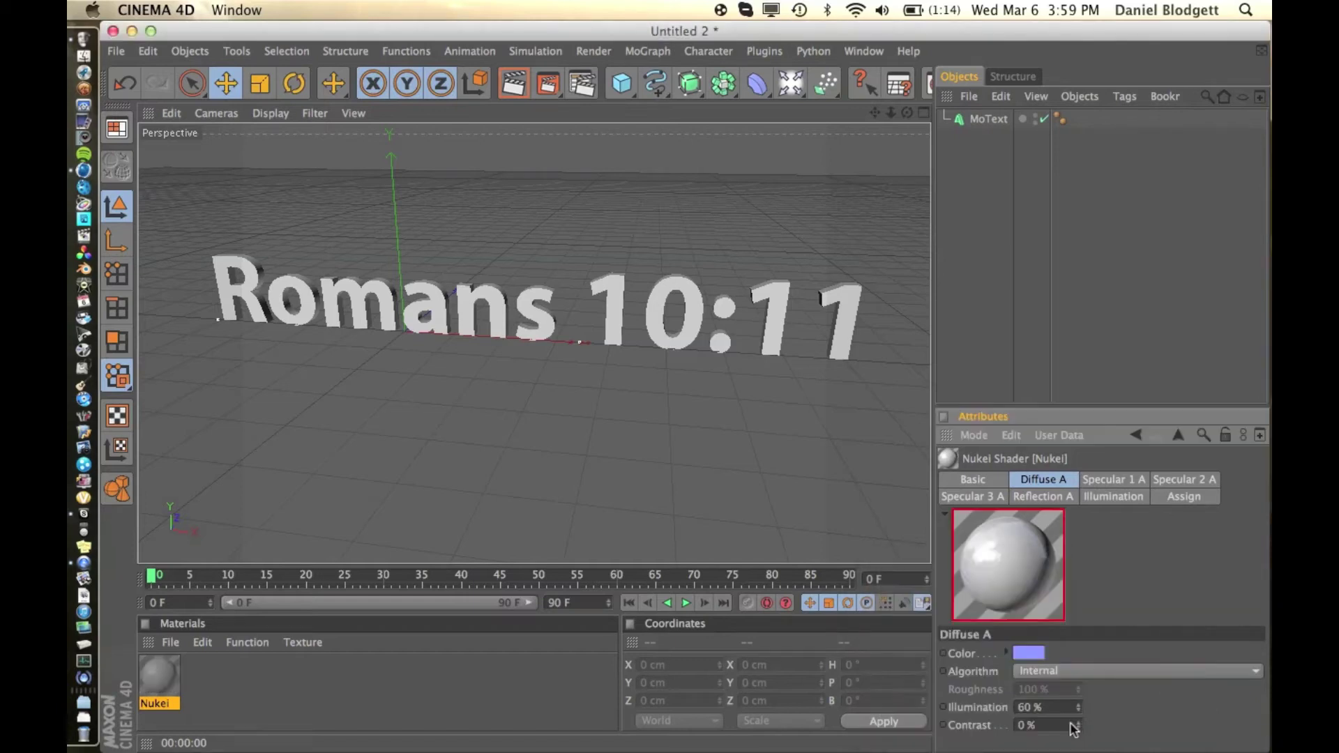
Step: Apply the Nukei material to the MoText and render the blue text
left_click_drag(160, 675, 300, 300)
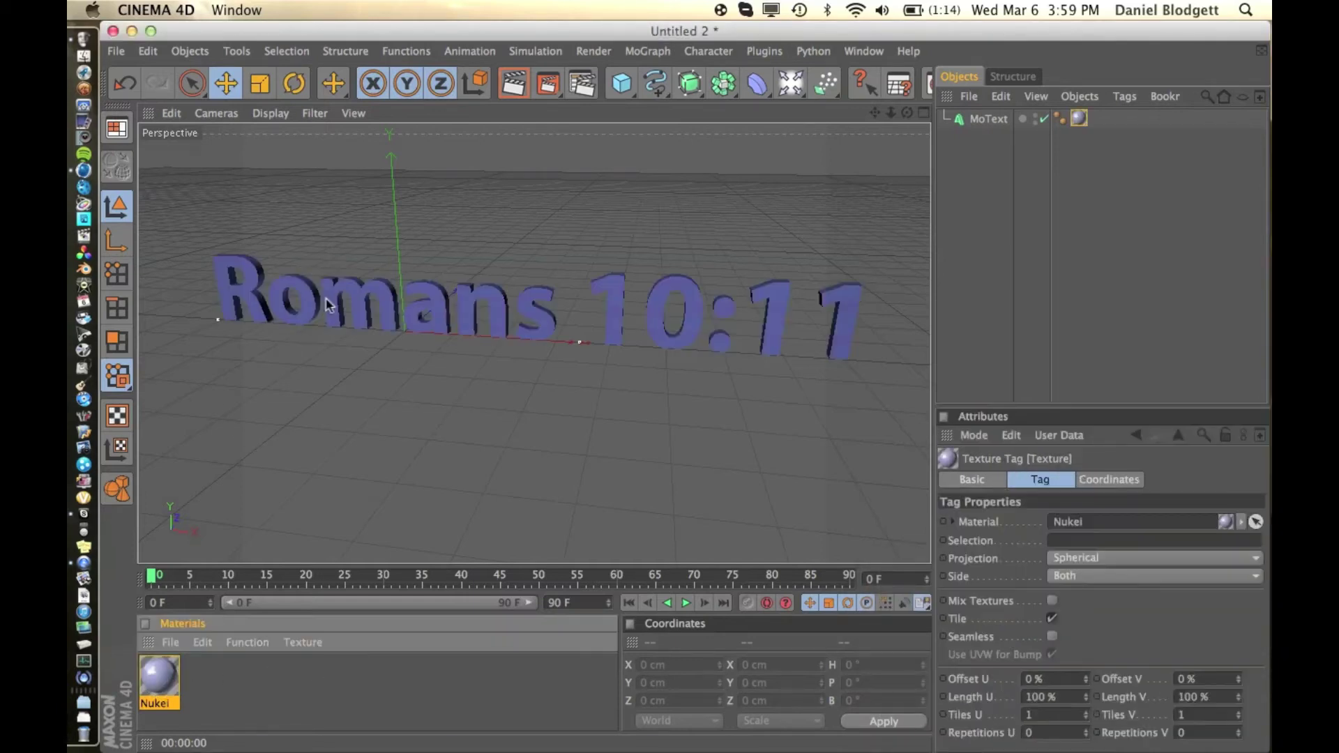
left_click(962, 245)
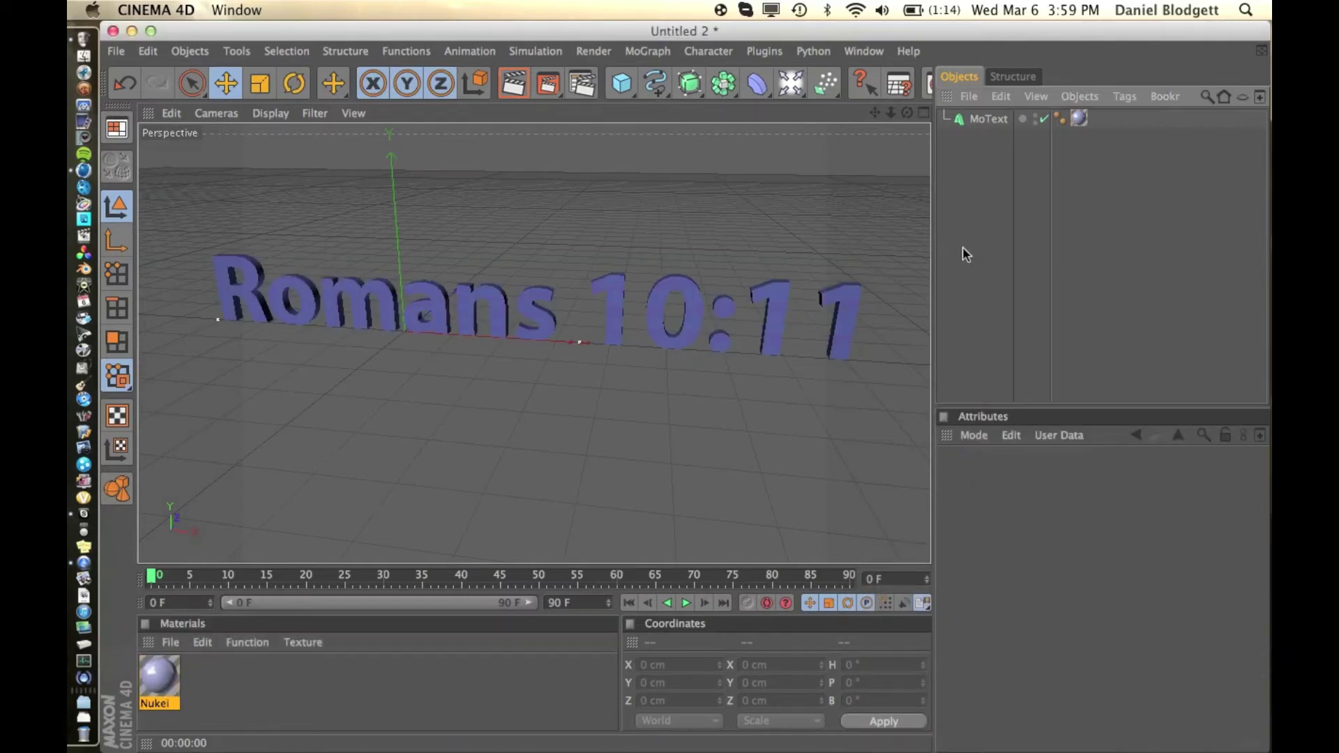
left_click(513, 83)
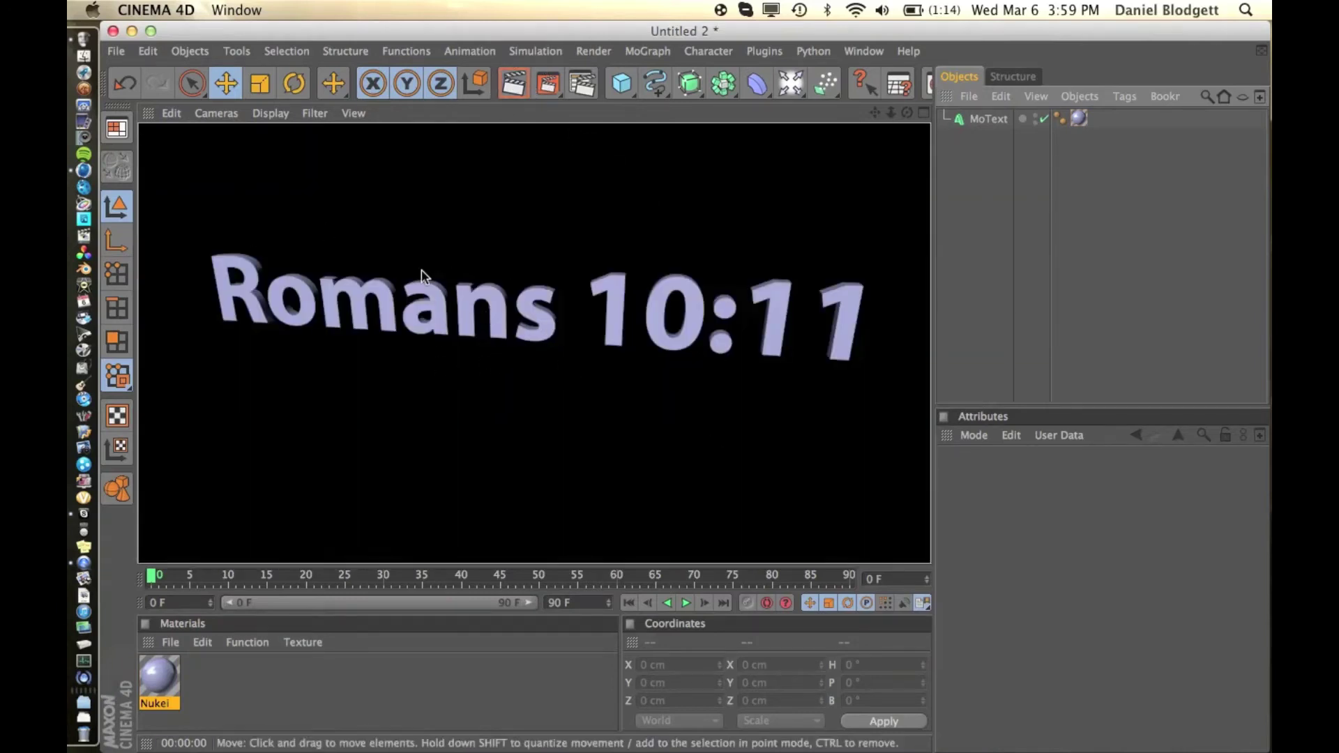
Step: Add a floor plane sized 9999999 cm by 9999999 cm
left_click(989, 283)
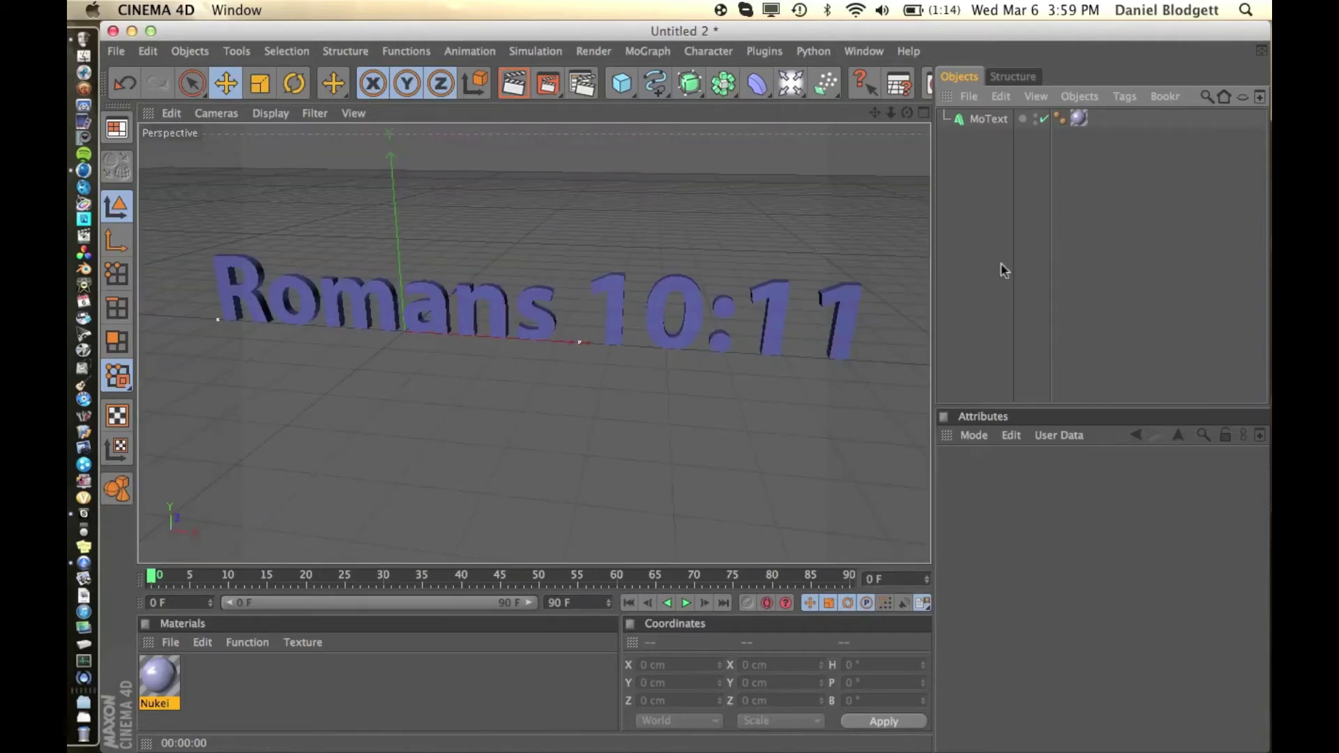
left_click_drag(620, 91, 826, 139)
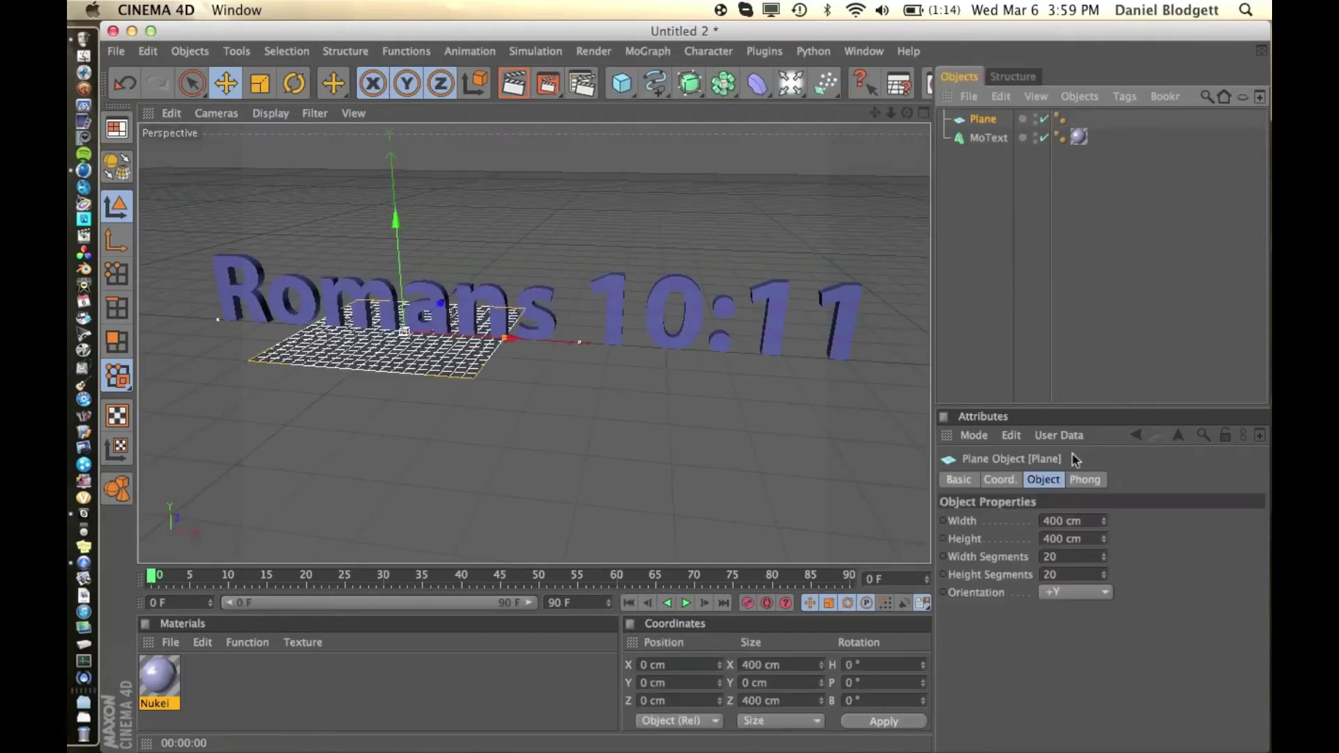
left_click(1042, 520)
type("9999999 c")
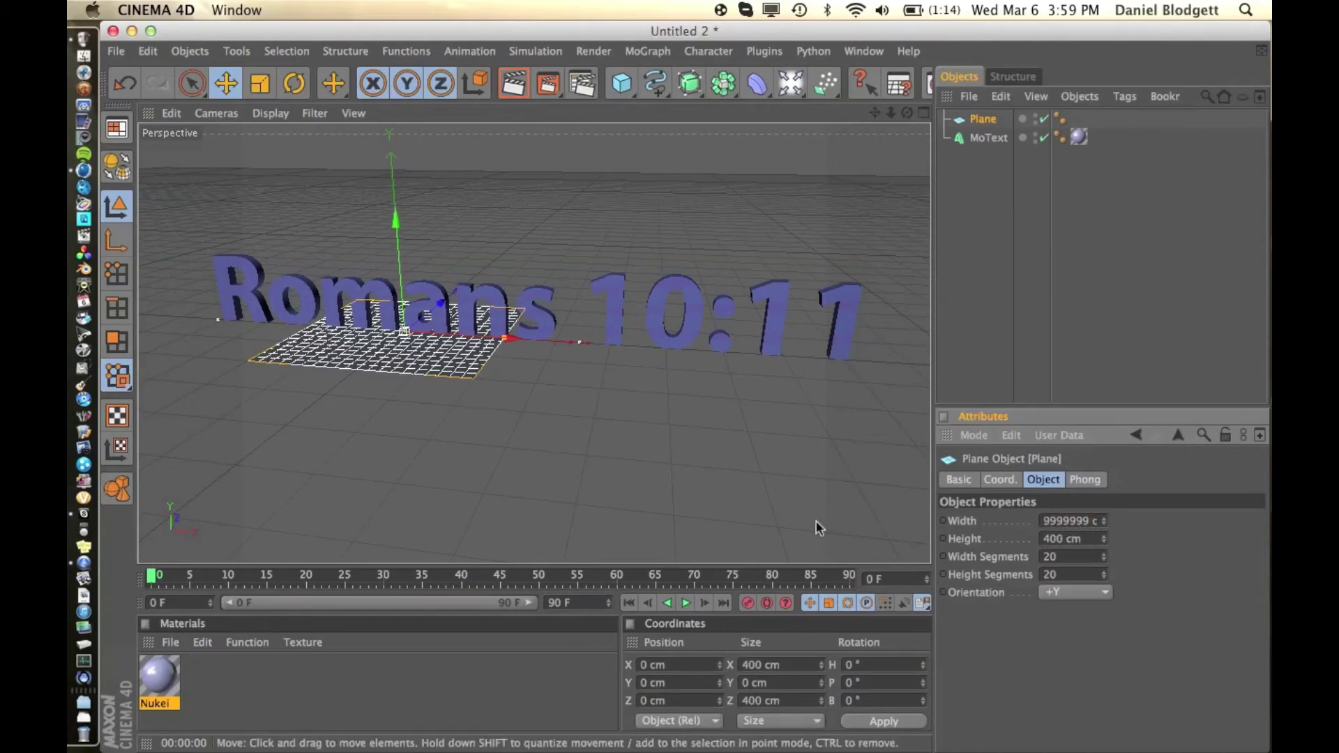
key("Return")
left_click(1062, 539)
type("9999999 c")
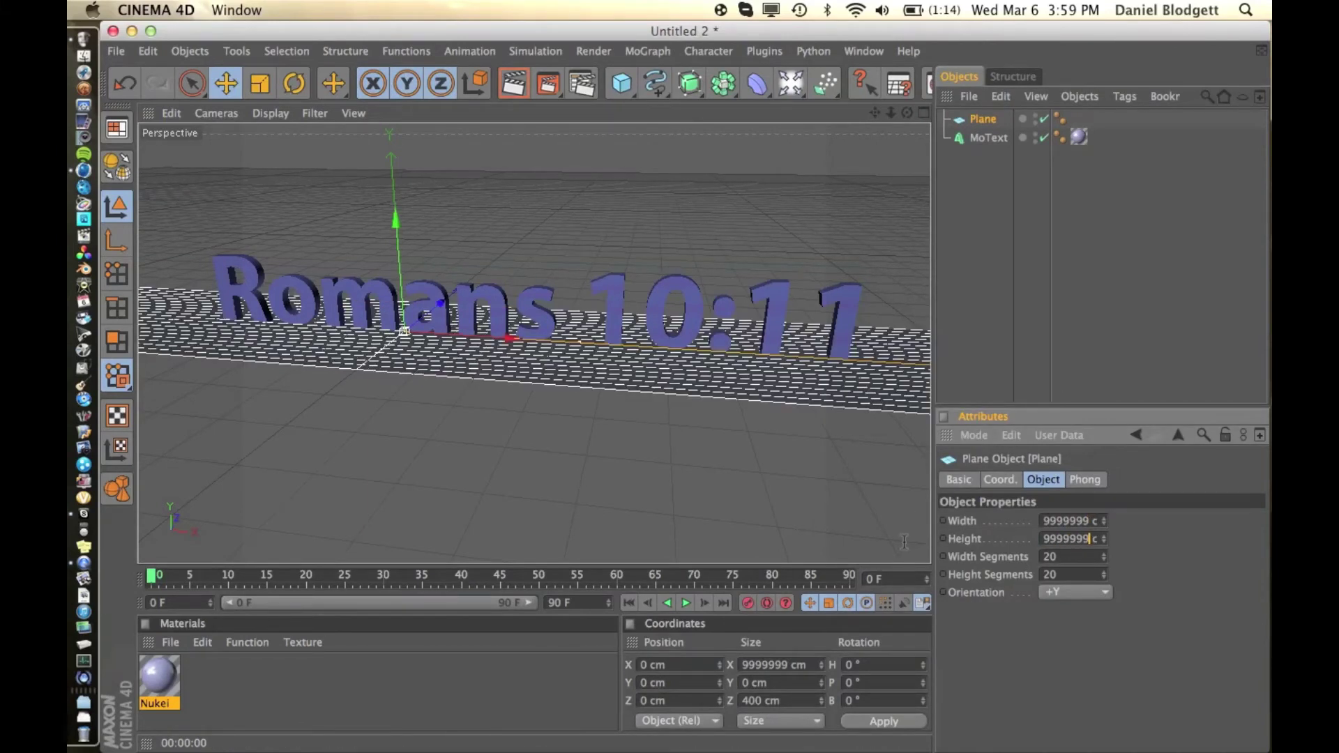
key("Return")
Step: Add a light above the text with soft shadow maps and render a preview
left_click(1019, 260)
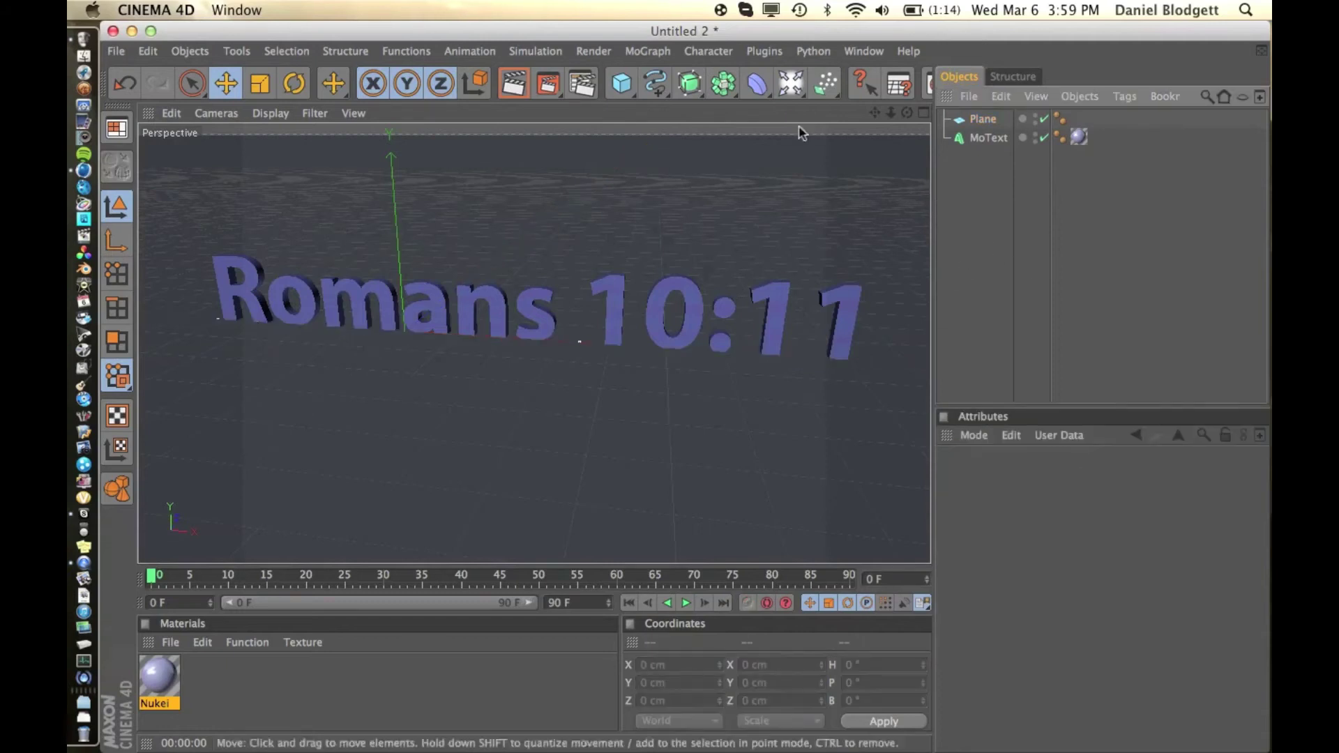
left_click(790, 84)
left_click_drag(467, 312, 524, 197)
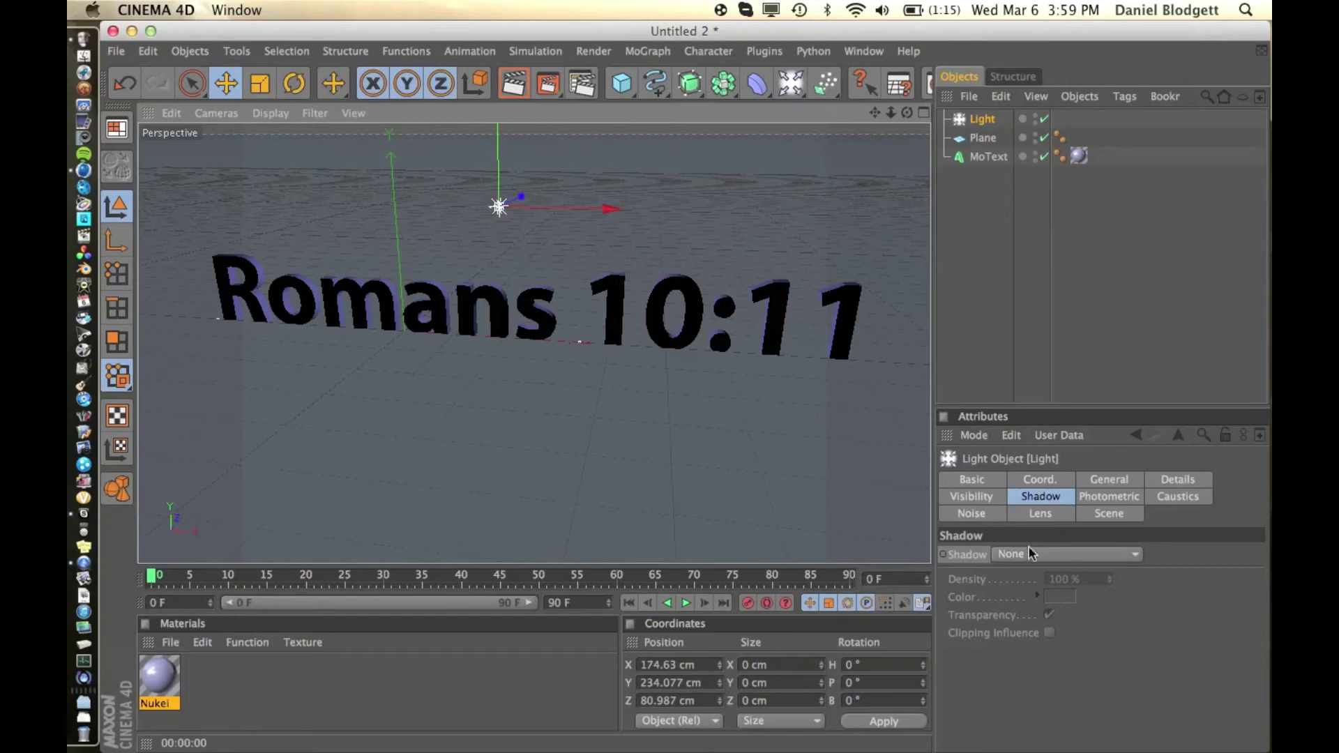
left_click(1030, 553)
left_click(1035, 588)
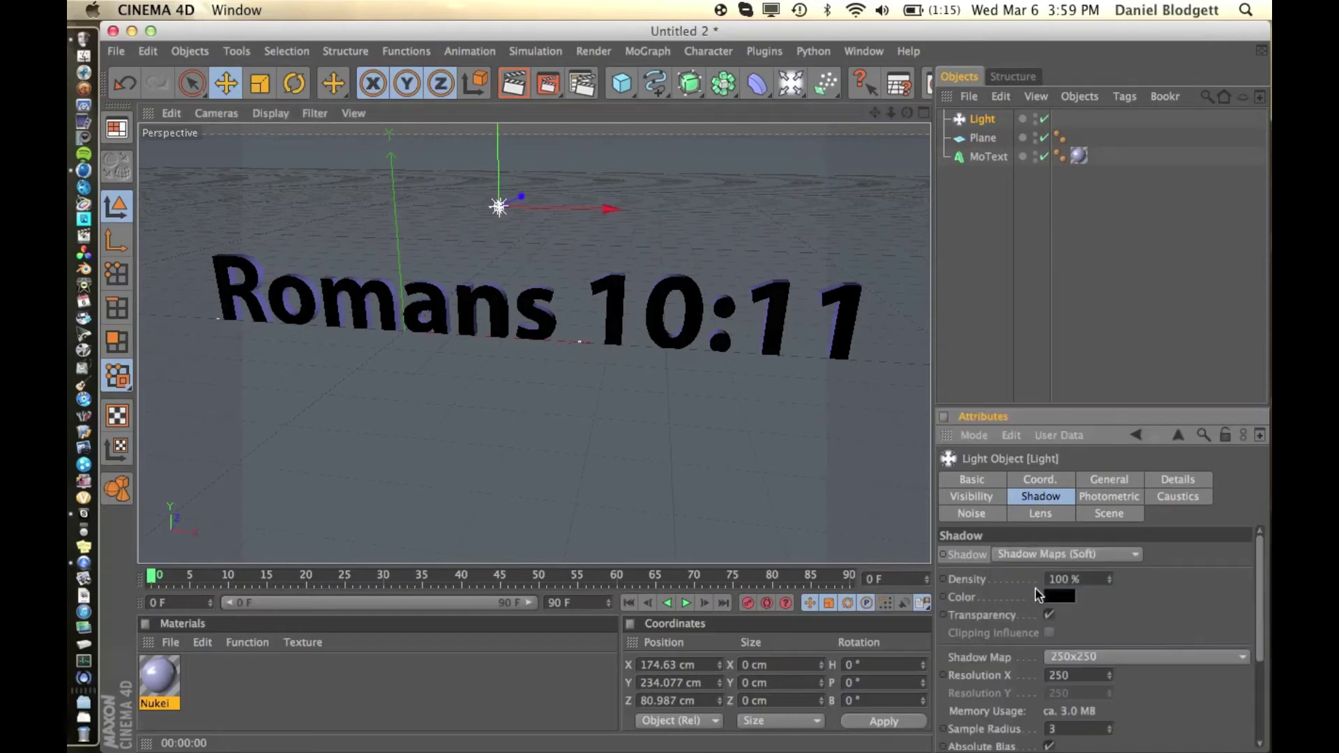
left_click(517, 72)
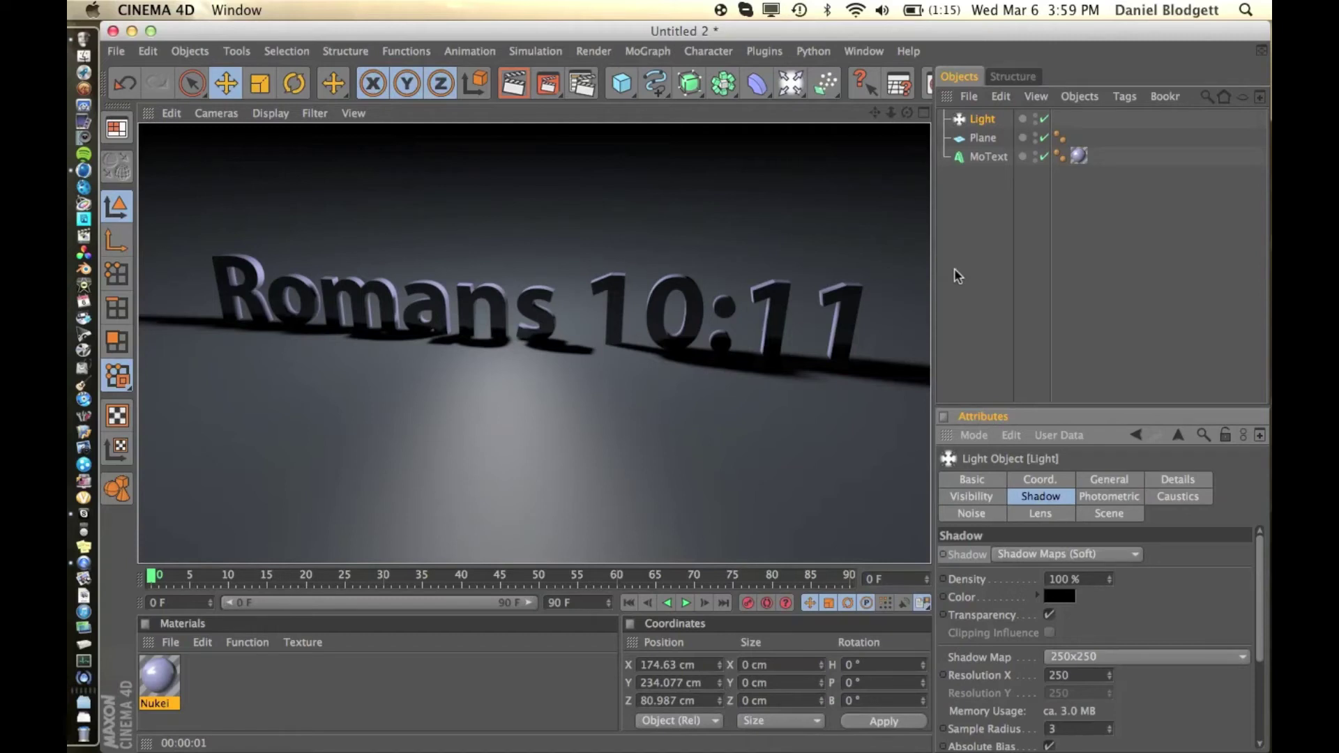
Step: Move the light closer along Z, set shadow density to 75 % and render
left_click(954, 267)
left_click(980, 120)
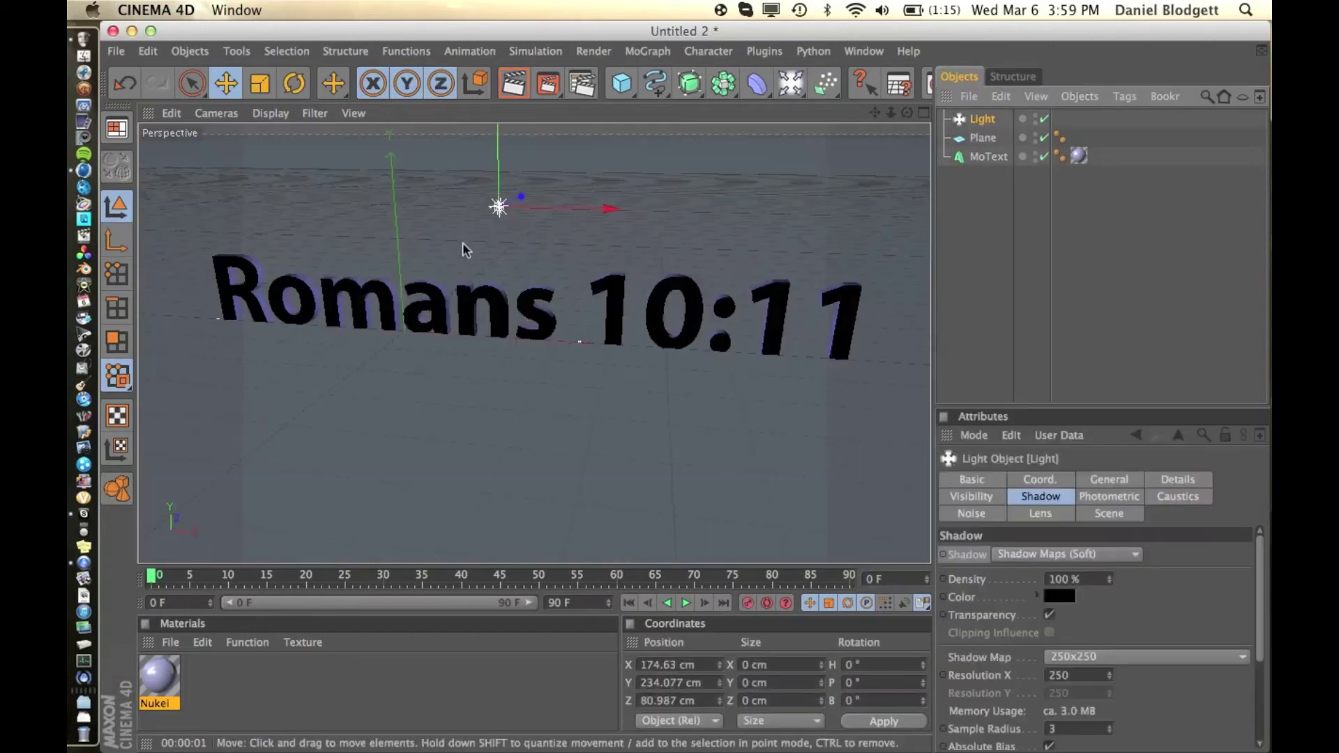
left_click_drag(521, 197, 515, 199)
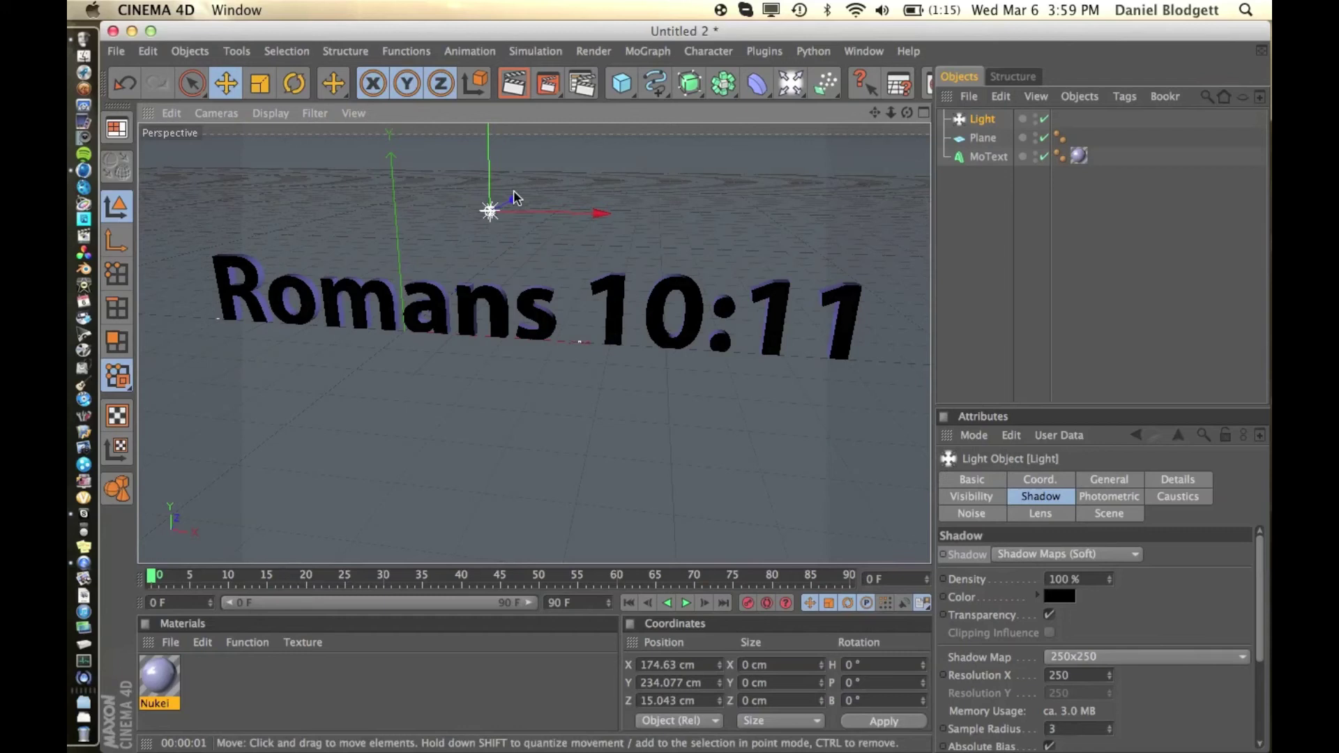
left_click_drag(1064, 579, 948, 584)
type("75")
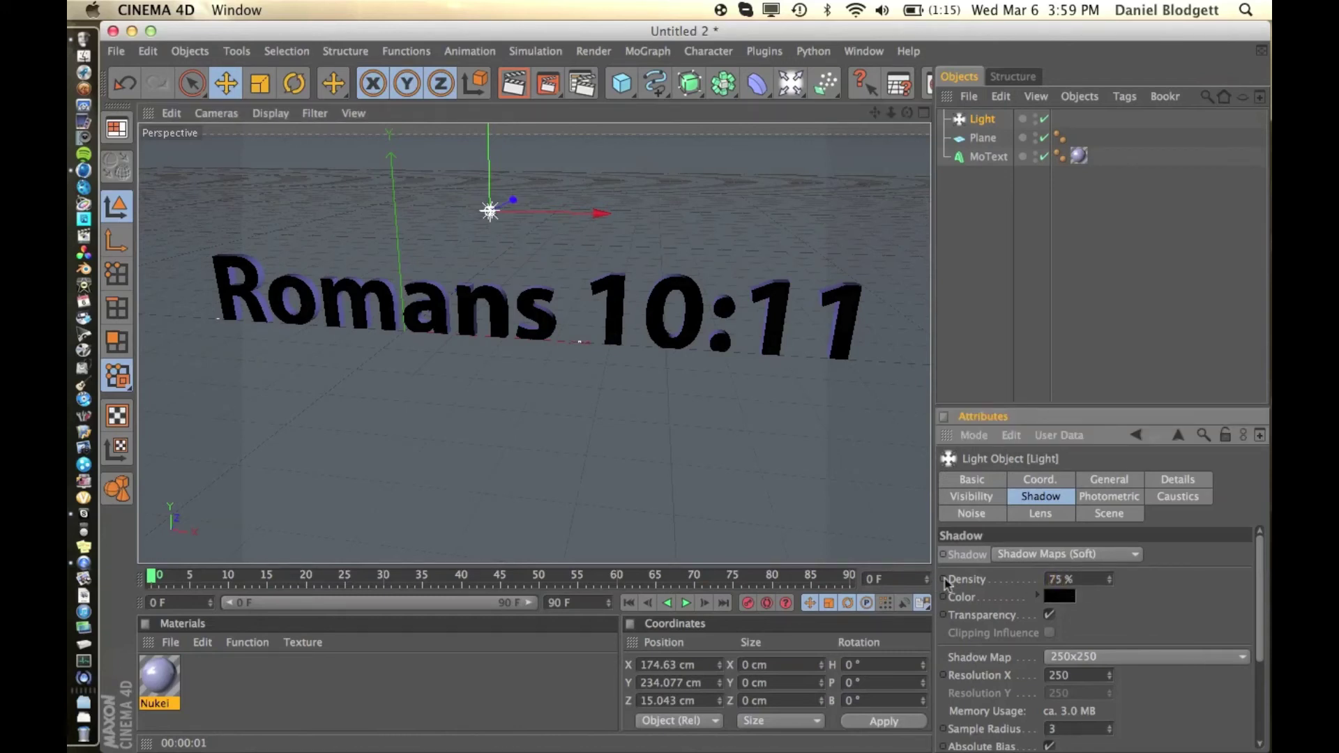
left_click(990, 318)
left_click(513, 83)
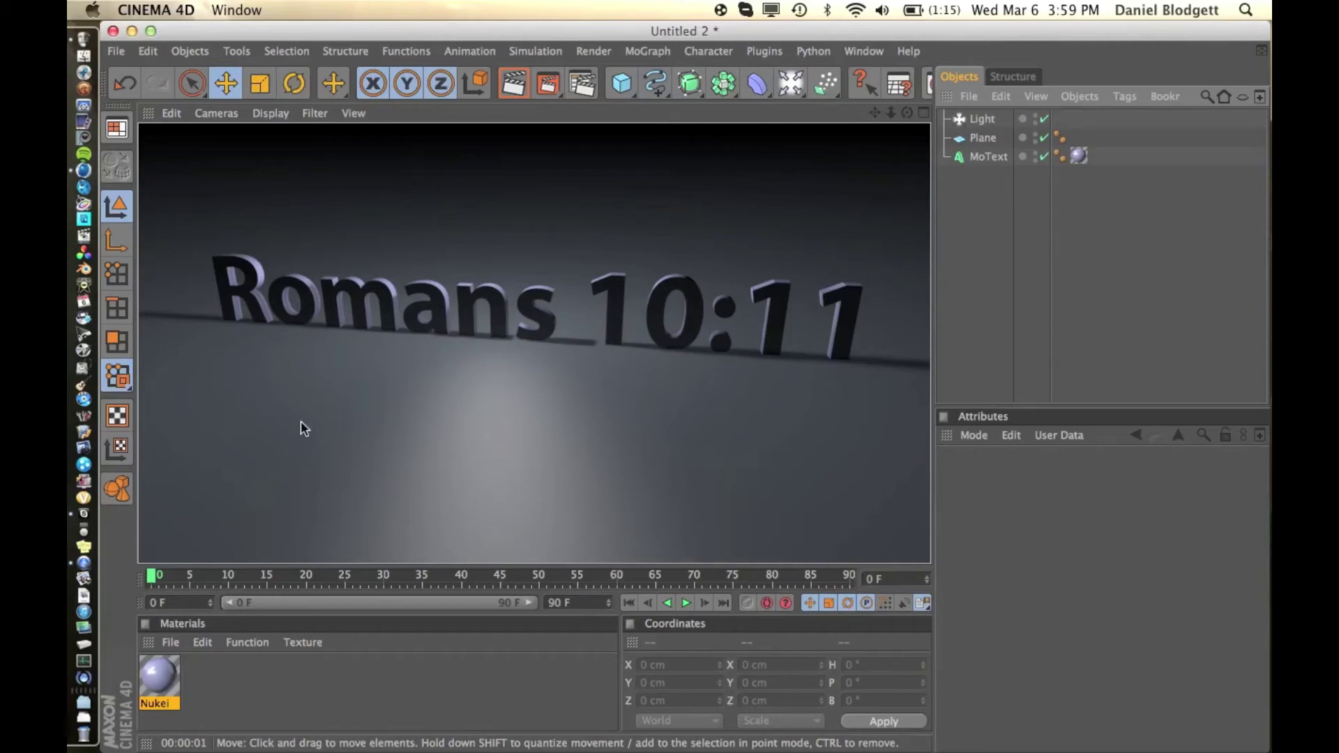
Step: Shift the light toward the camera (about -98 cm on Z) and re-render the lit text front
left_click(961, 219)
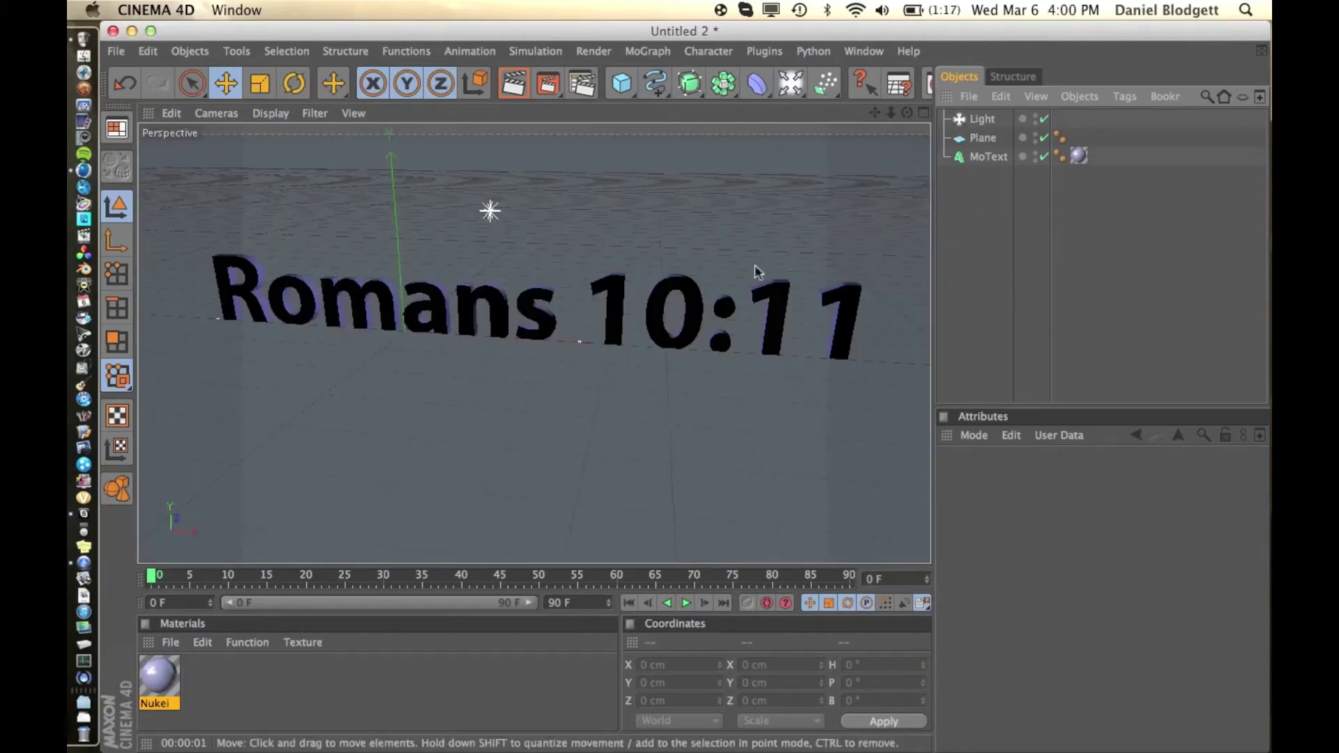
left_click(513, 83)
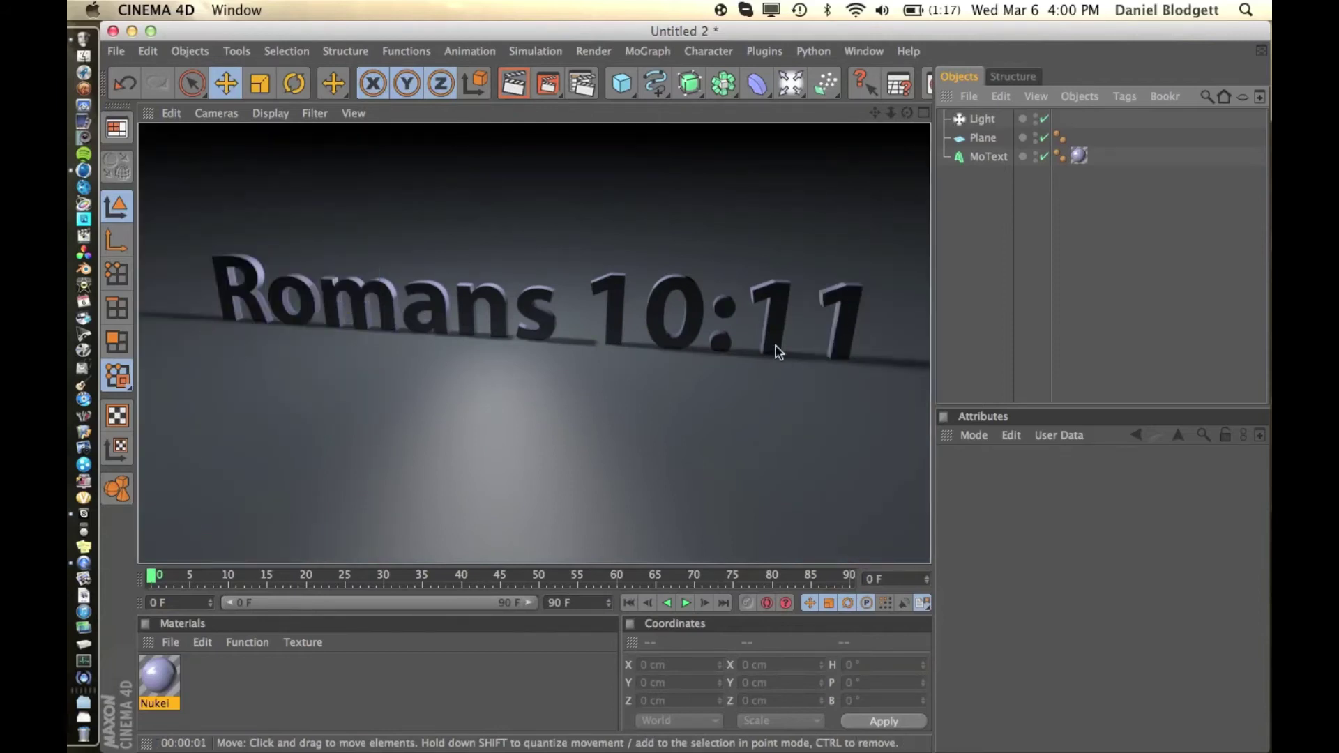
left_click(997, 260)
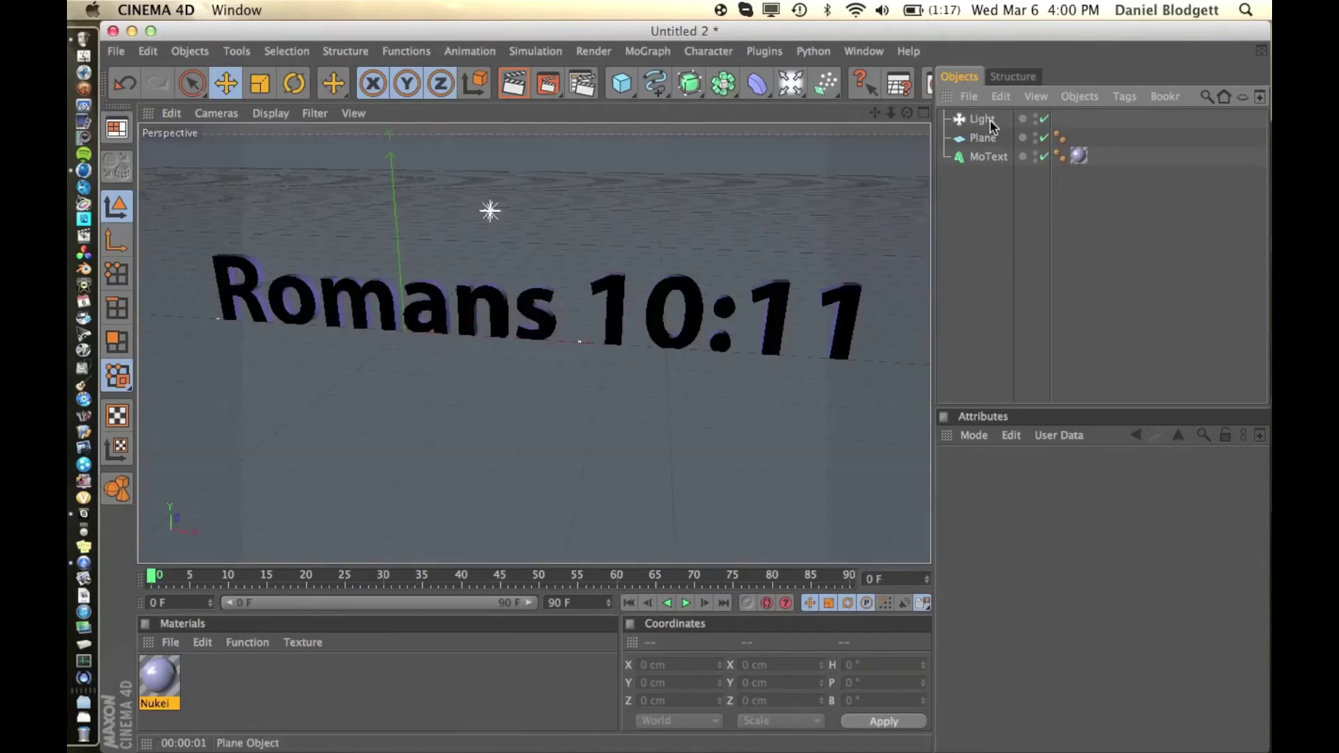
left_click(490, 211)
mouse_move(514, 200)
left_mouse_down()
mouse_move(502, 210)
mouse_move(513, 201)
left_mouse_up()
left_click(613, 170)
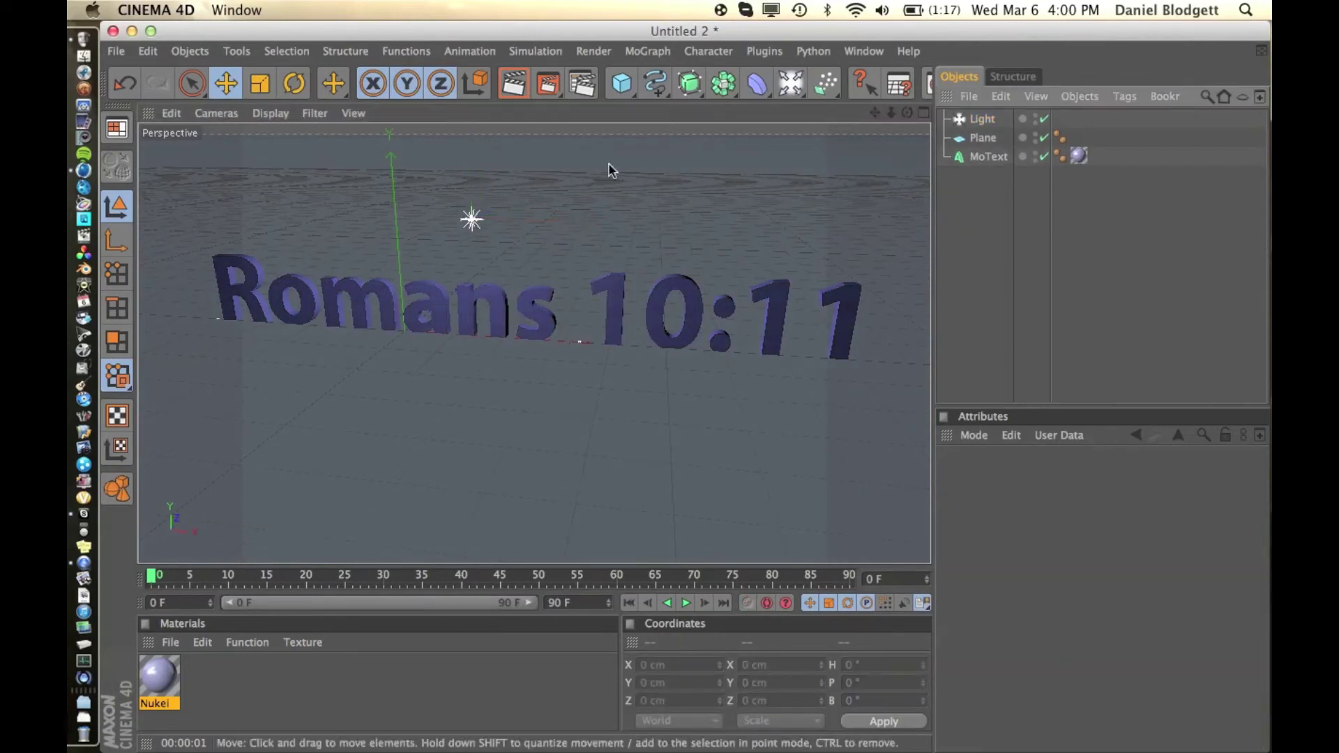
left_click(512, 83)
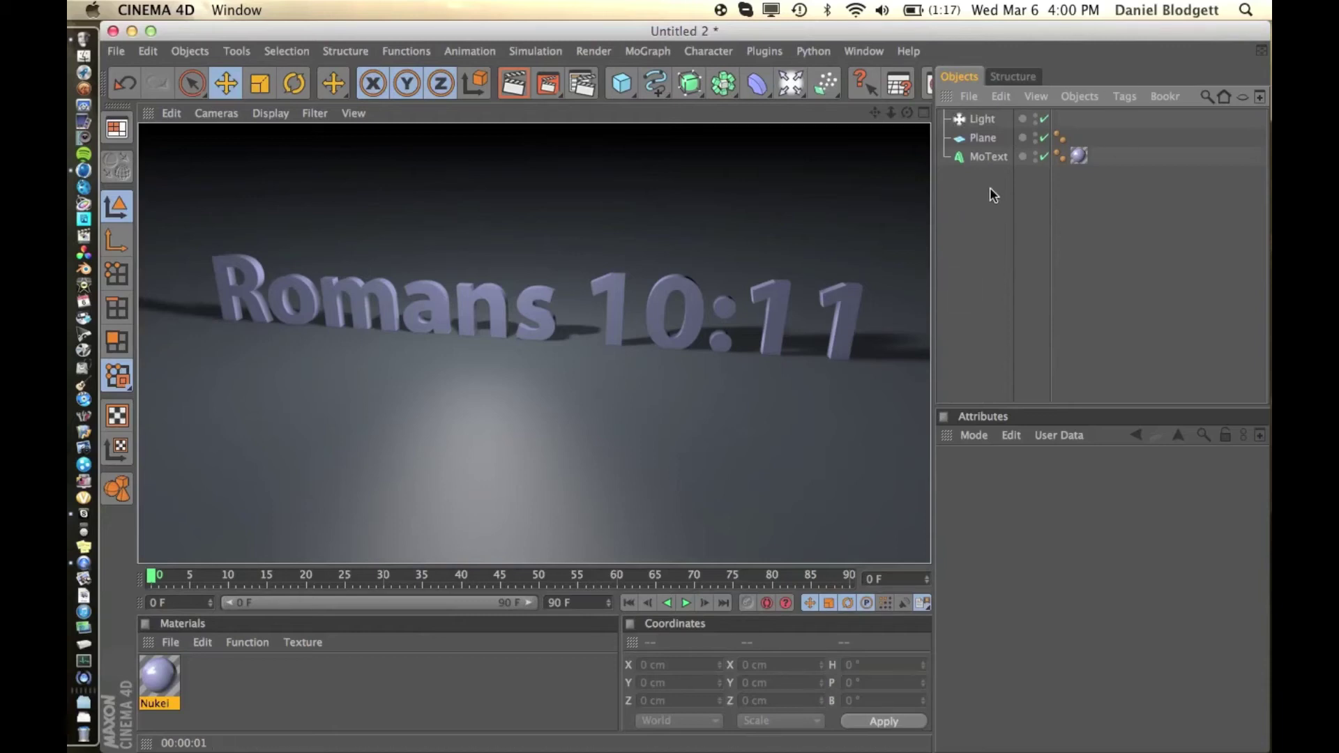
left_click(978, 157)
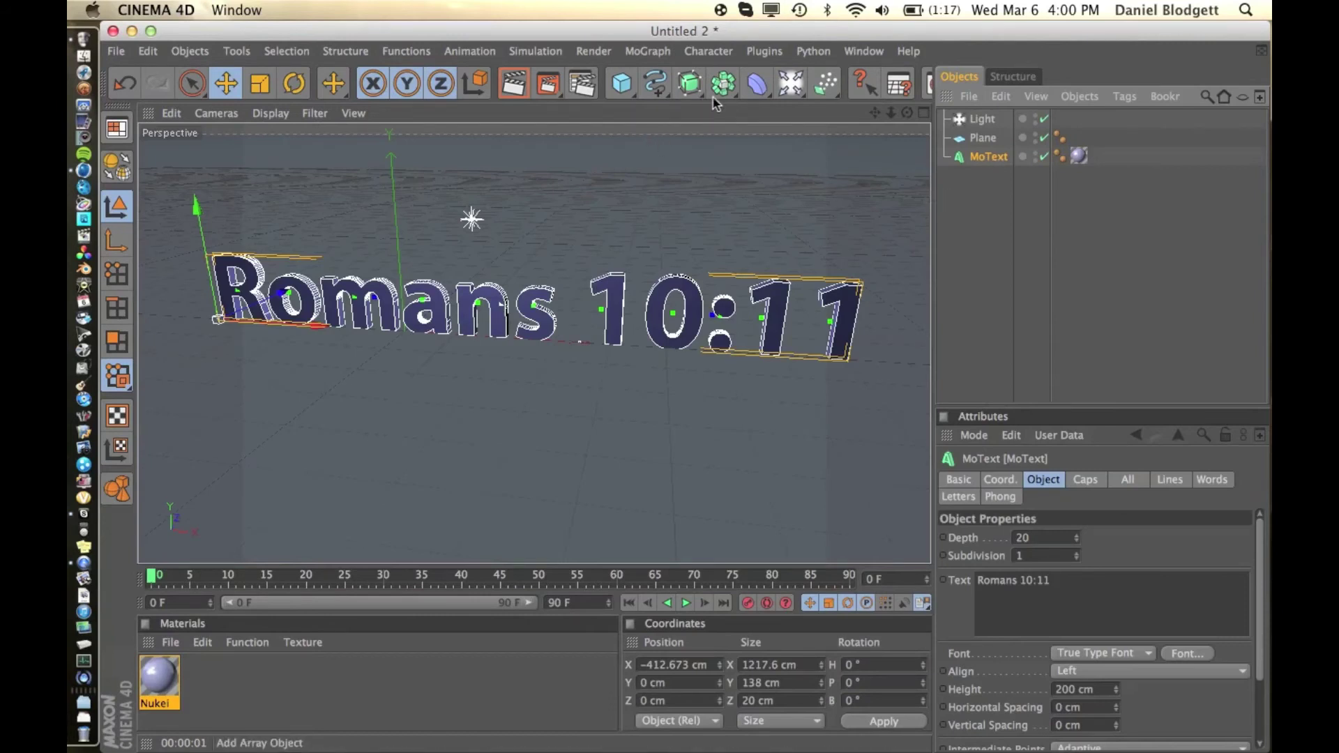
Step: Add an Explosion deformer and nest it under the MoText object
left_click(757, 83)
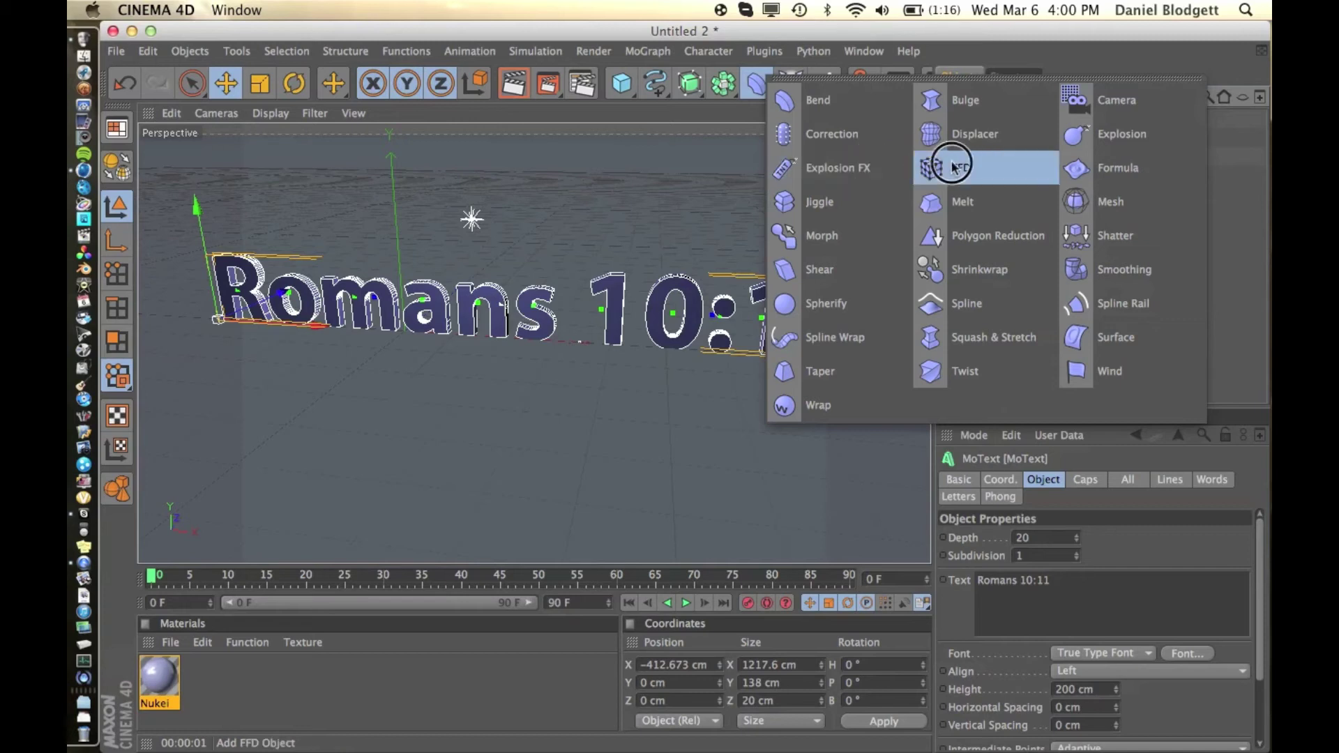
left_click(1131, 150)
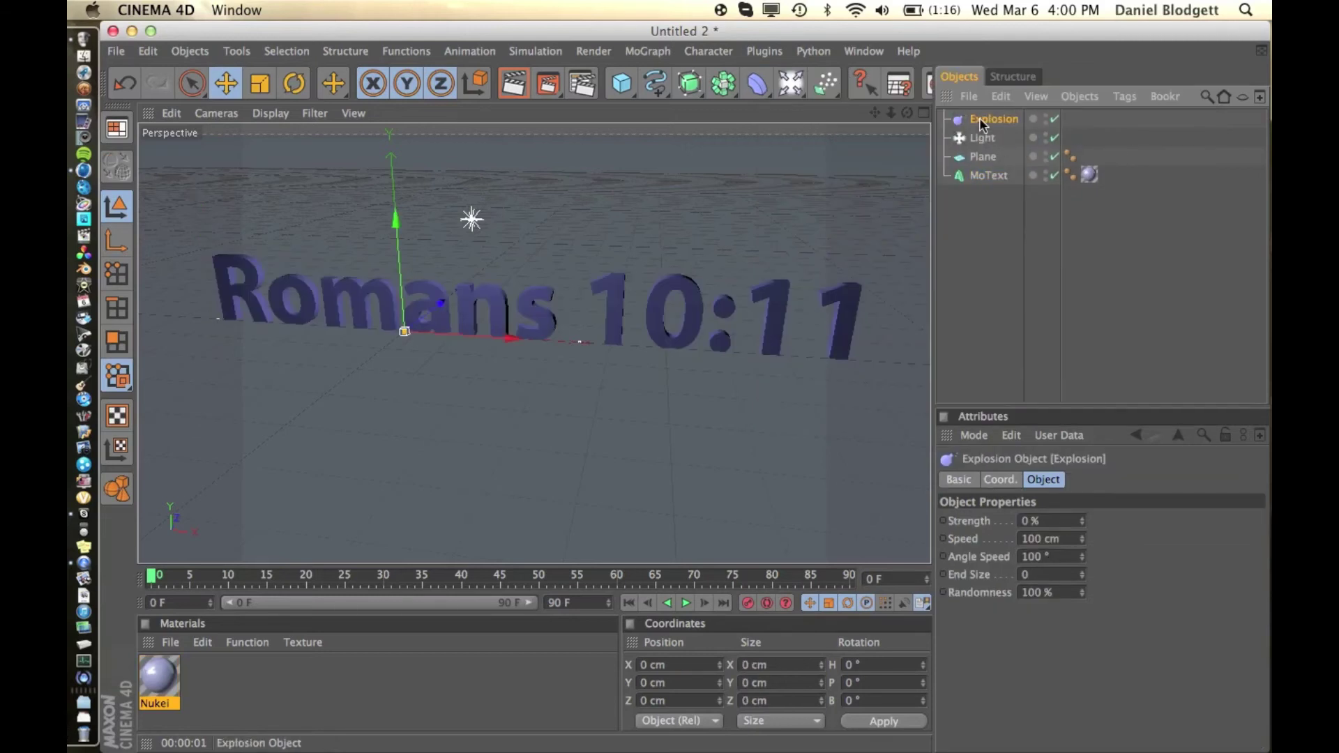
left_click_drag(983, 122, 989, 176)
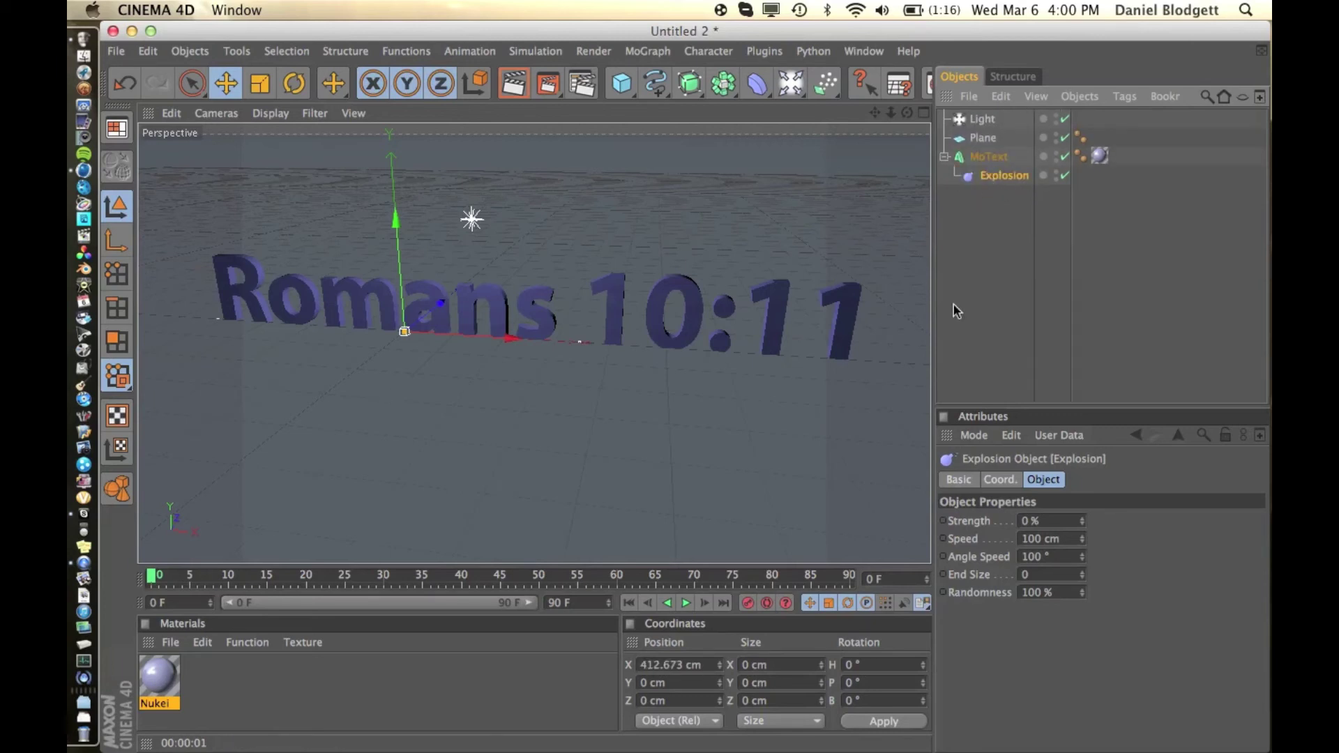
Step: Test the Explosion Strength value, leaving it at 0 % so the text stays intact
left_click(988, 157)
left_click(991, 176)
left_click(1082, 525)
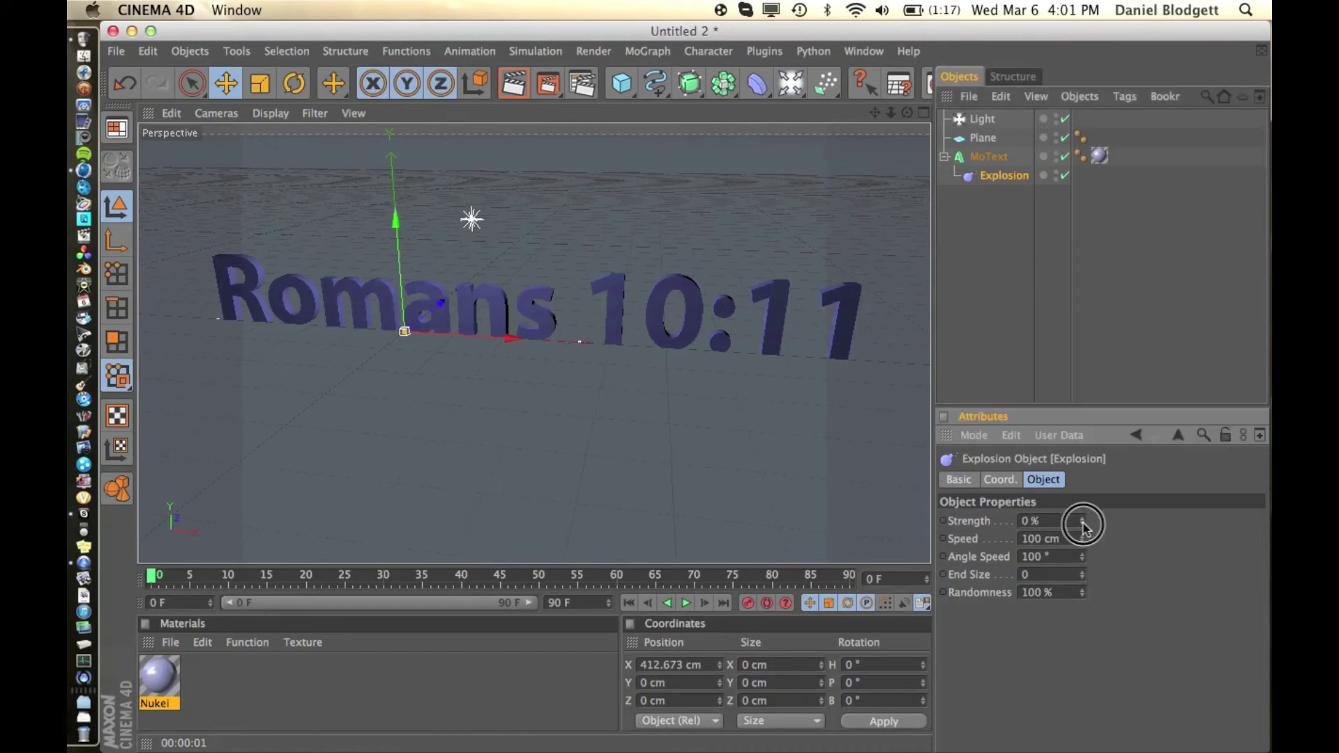
mouse_move(1082, 525)
left_mouse_down()
mouse_move(1082, 477)
mouse_move(1082, 521)
left_mouse_up()
Step: Enable Autokey and record a 0 % Strength keyframe at frame 0
left_click(155, 578)
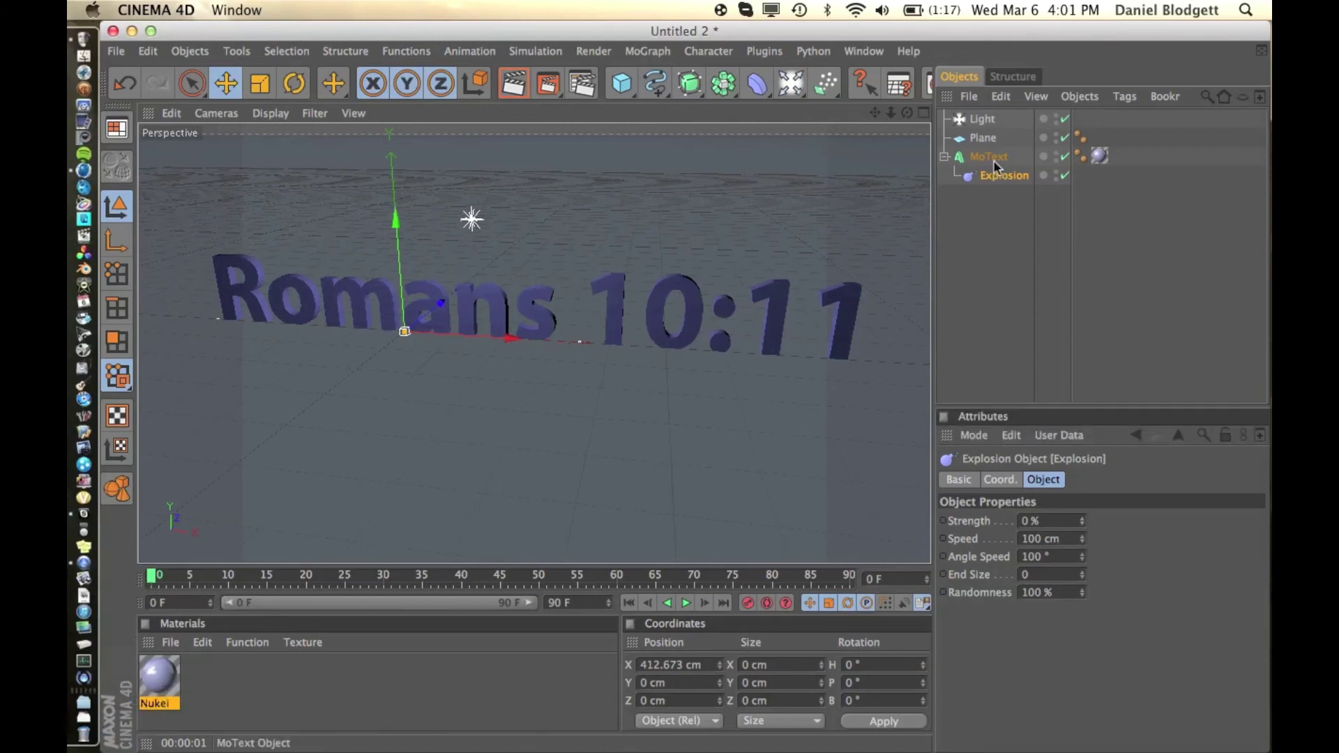
left_click(767, 602)
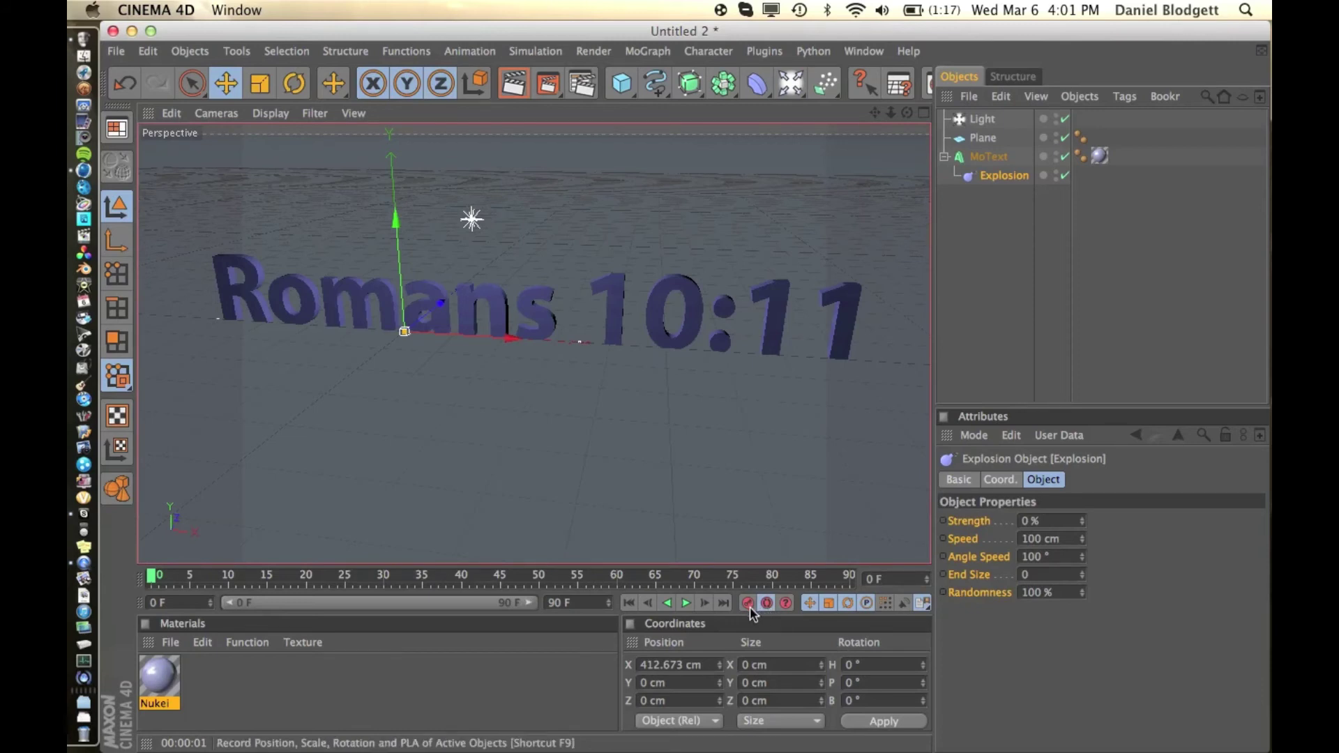
left_click(748, 603)
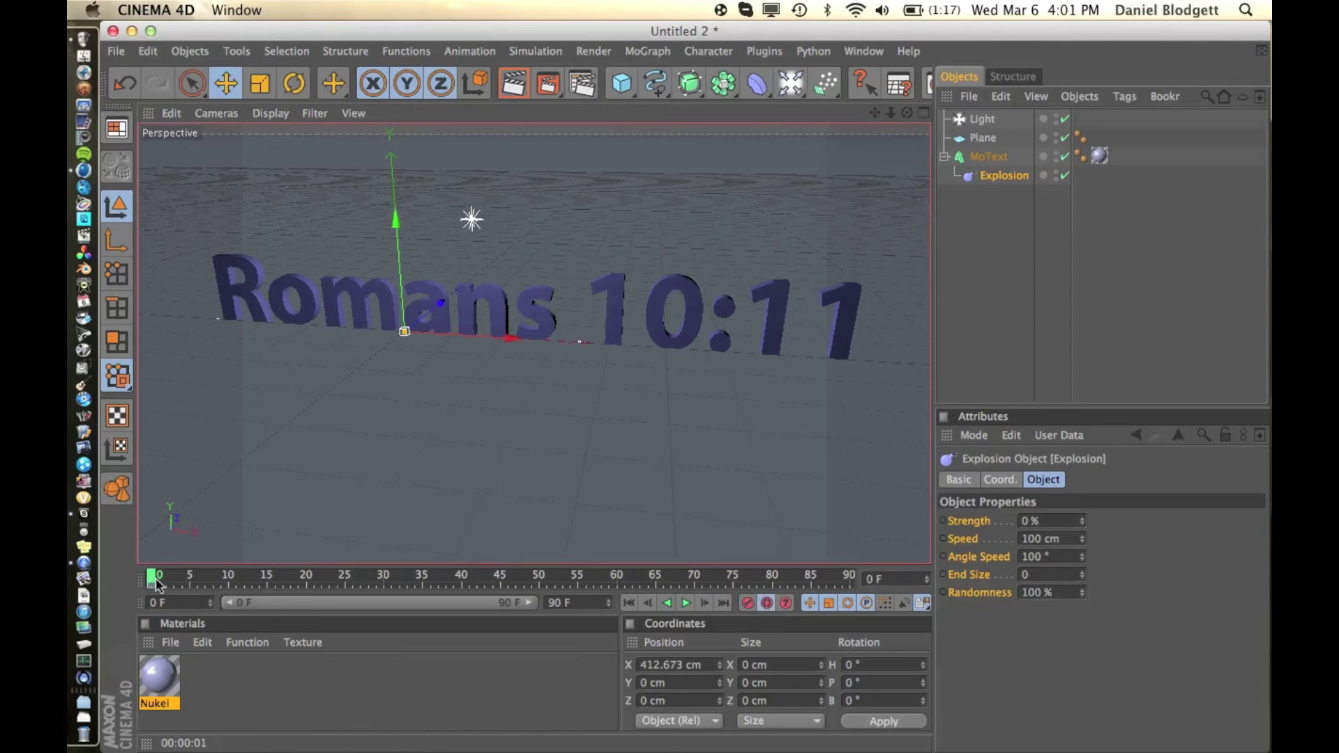
Step: Key Strength at 100 % at frame 50, then scrub back to check the explosion
left_click_drag(152, 578, 542, 618)
left_click_drag(1081, 521, 1081, 497)
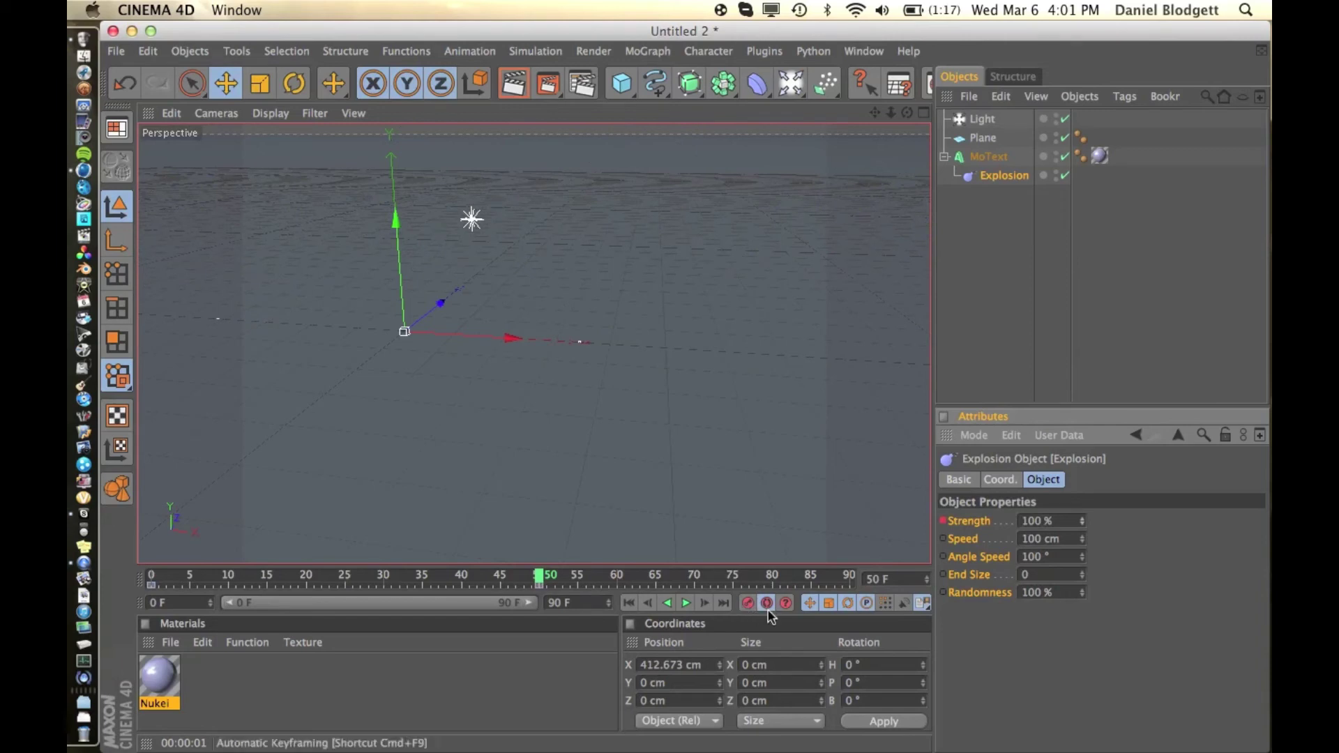
left_click(748, 603)
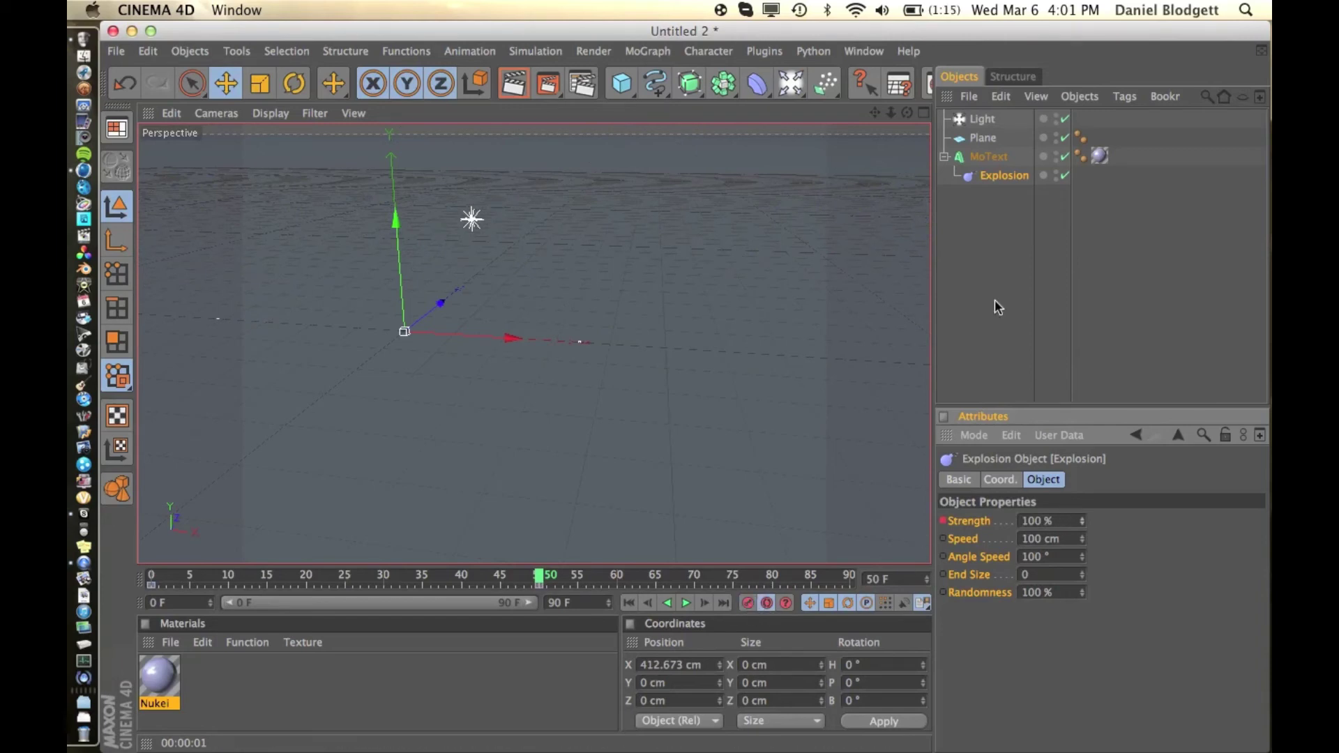
left_click_drag(538, 576, 151, 573)
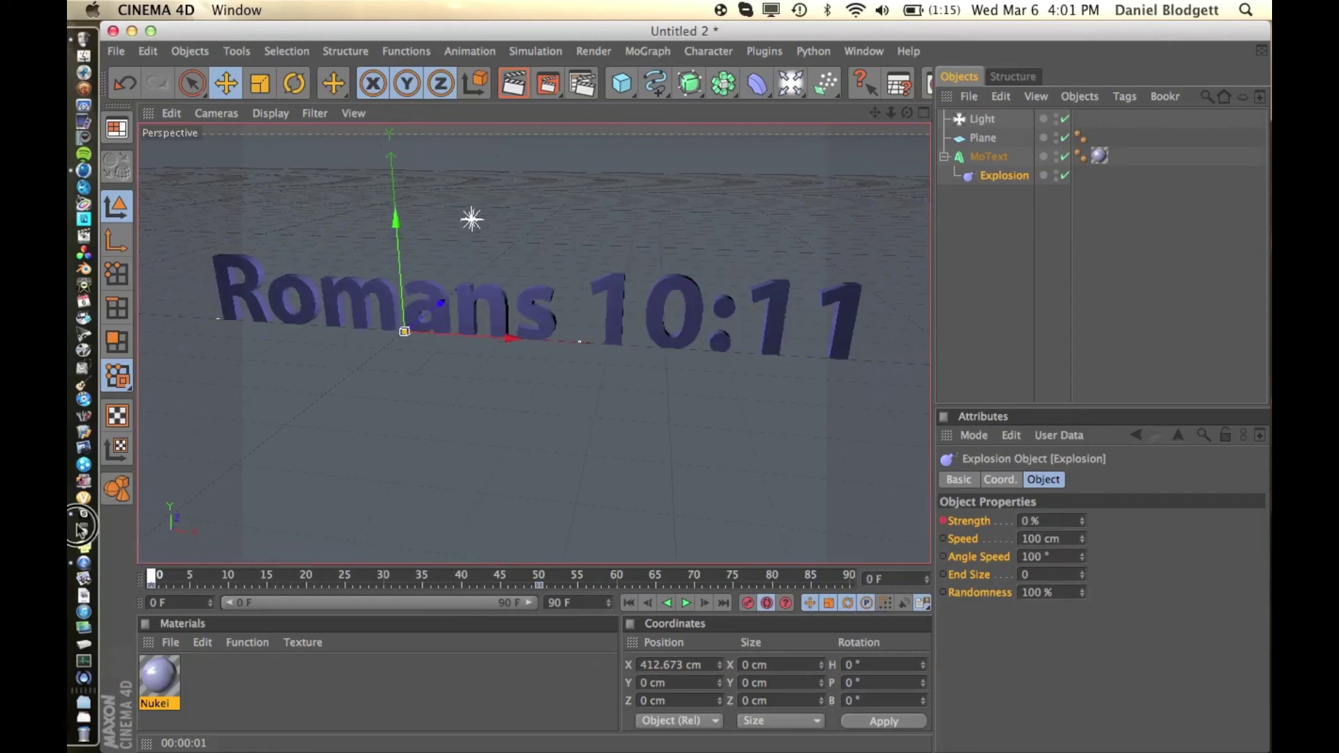
Step: Generate a 320x240 animation preview of the explosion with Make Preview
left_click(548, 88)
left_click_drag(548, 88, 624, 294)
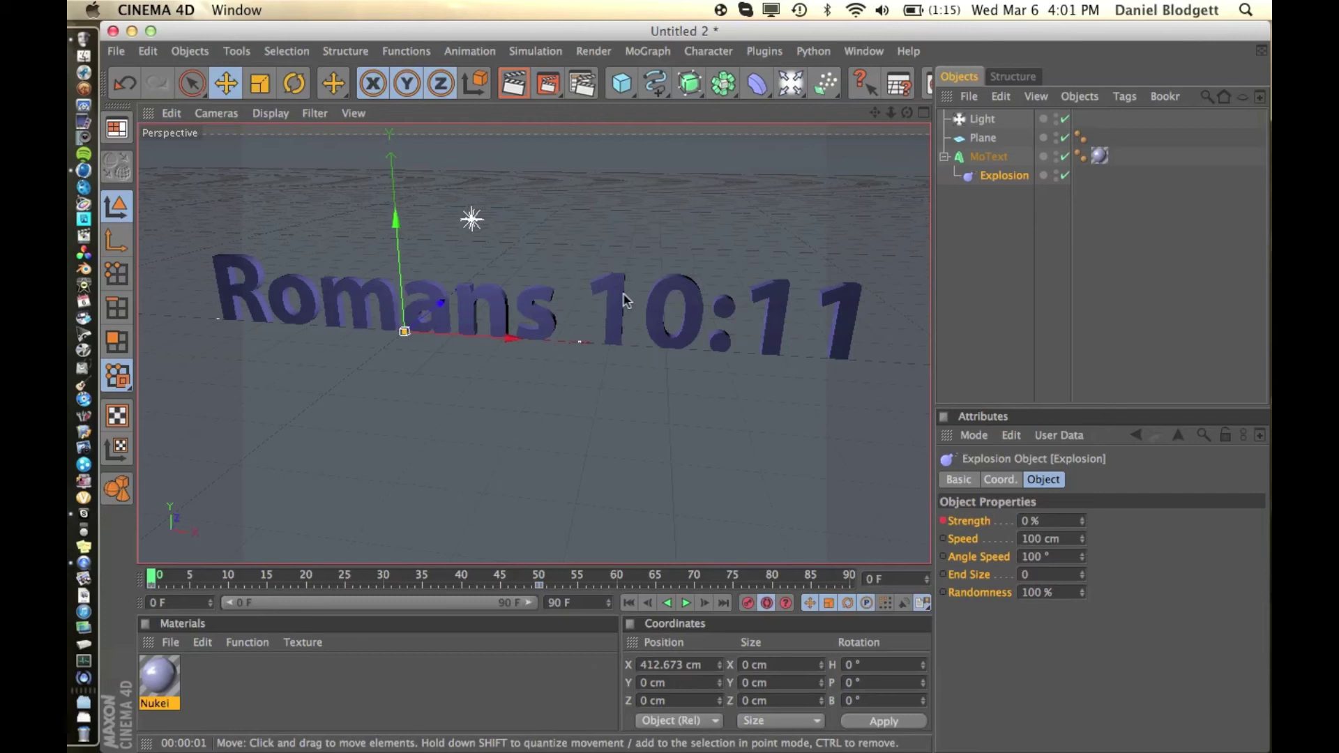
left_click_drag(548, 84, 603, 278)
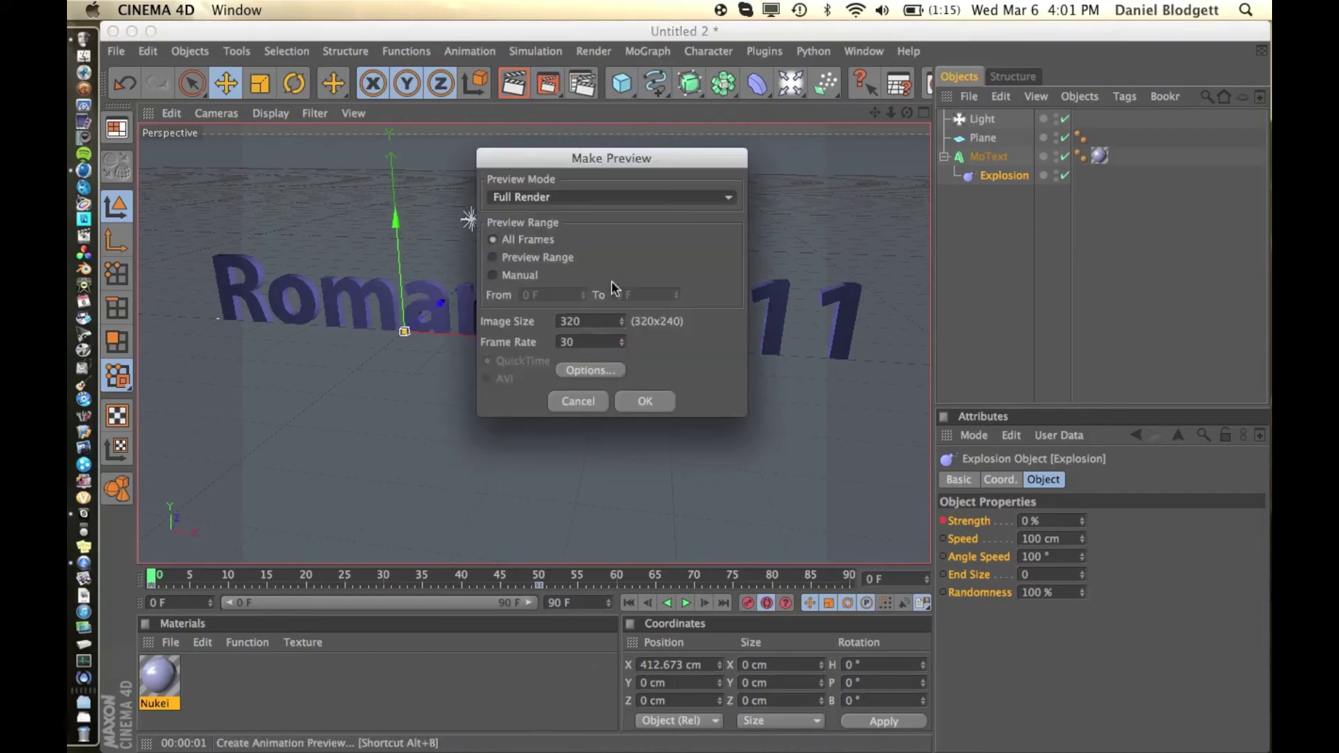
left_click(636, 403)
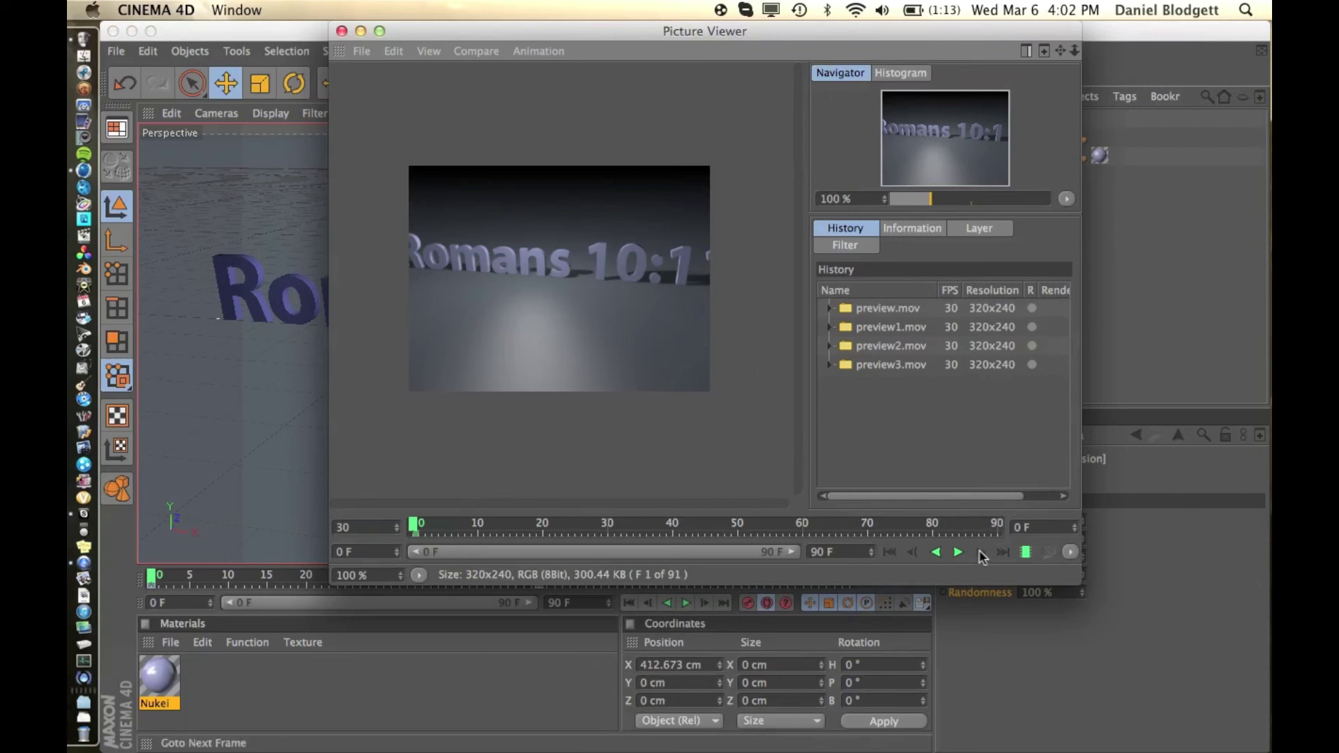
Step: Play the preview forwards and backwards, step to frame 5, then close the viewer
left_click(957, 552)
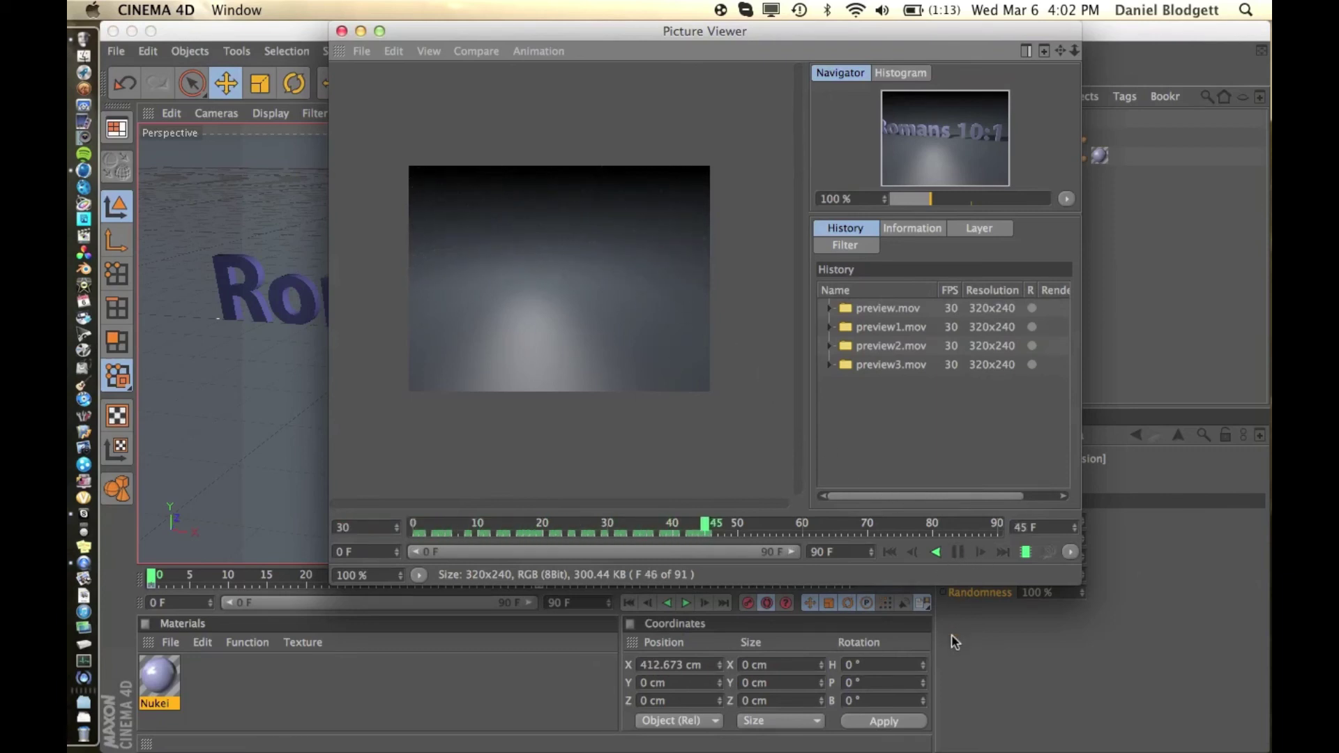
left_click(958, 556)
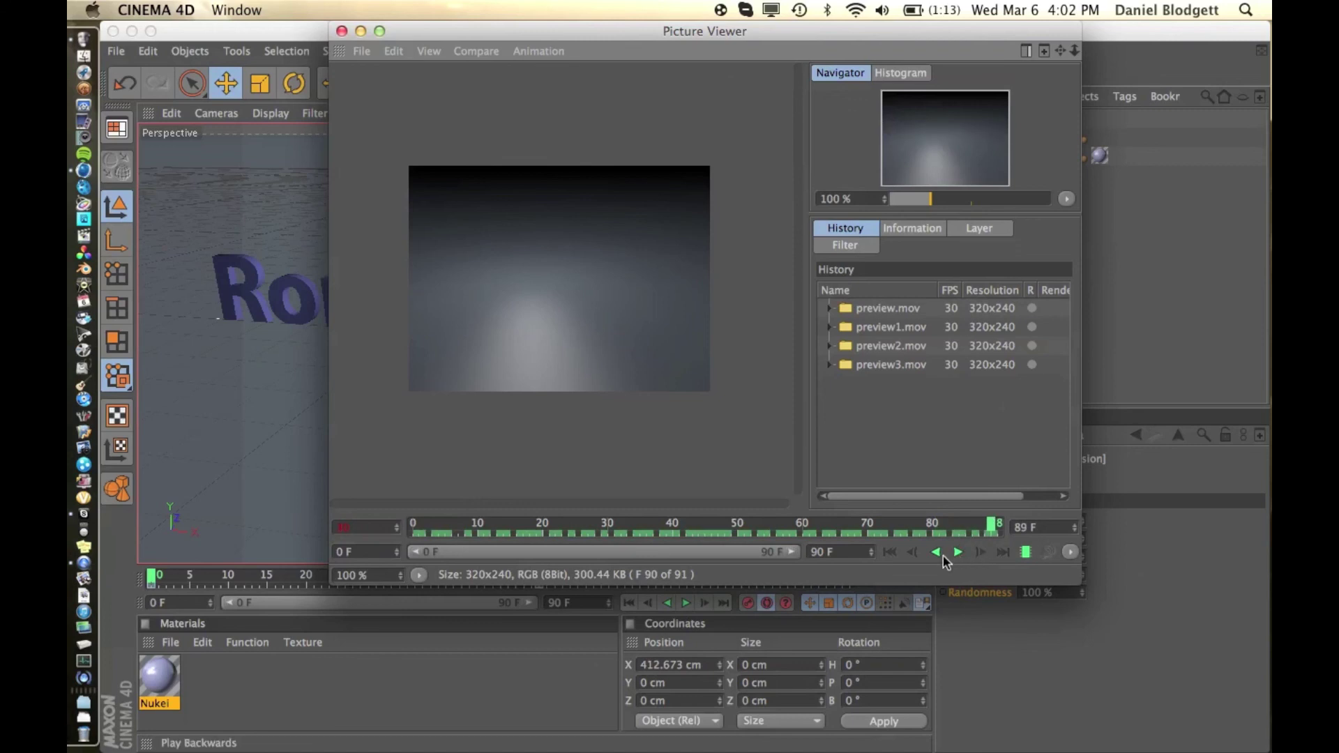
left_click(935, 551)
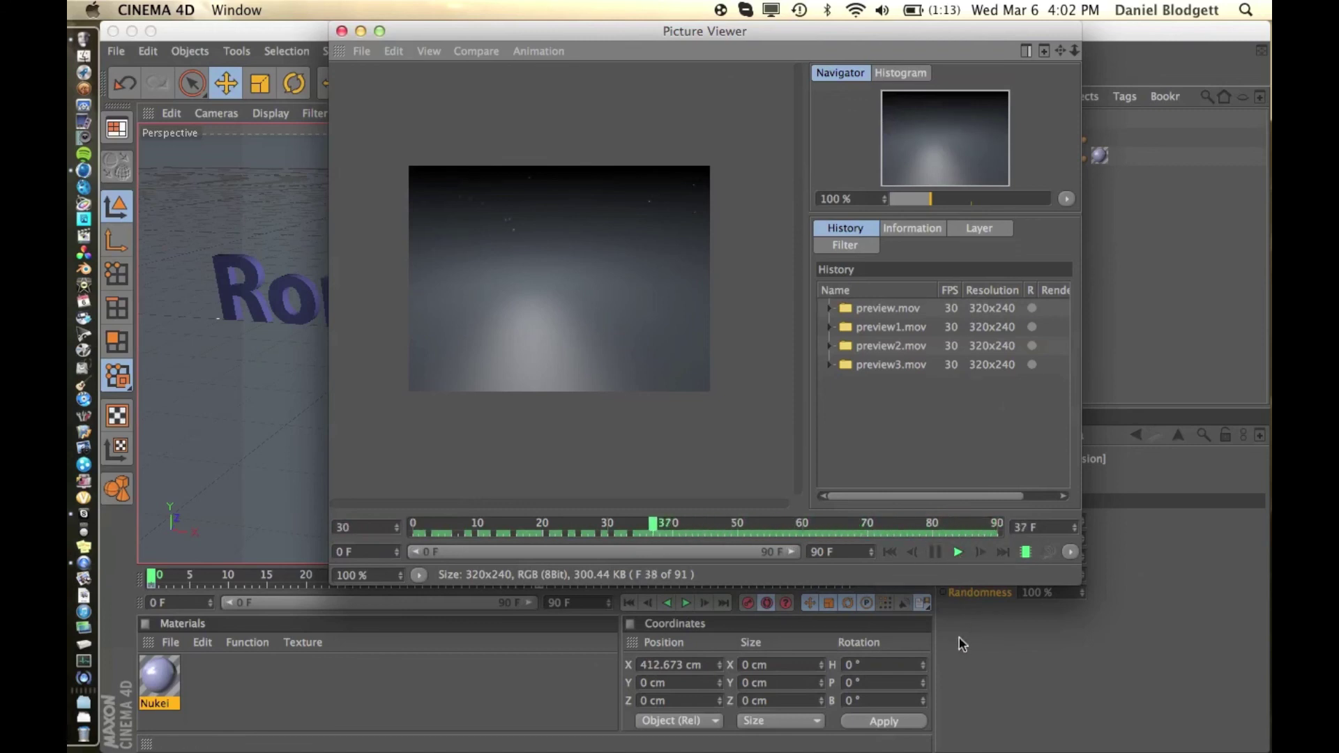
left_click(935, 552)
mouse_move(642, 529)
left_mouse_down()
mouse_move(469, 522)
mouse_move(412, 502)
mouse_move(710, 492)
mouse_move(312, 525)
left_mouse_up()
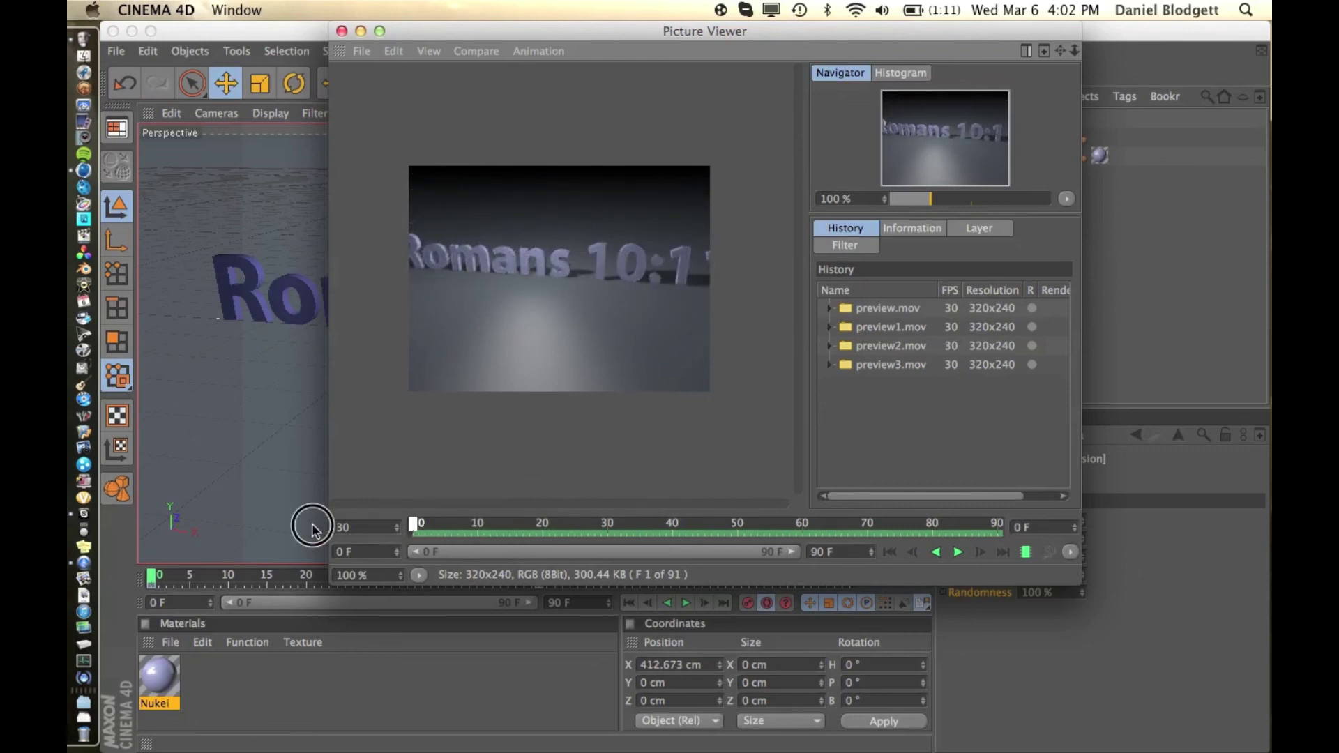
left_click(342, 31)
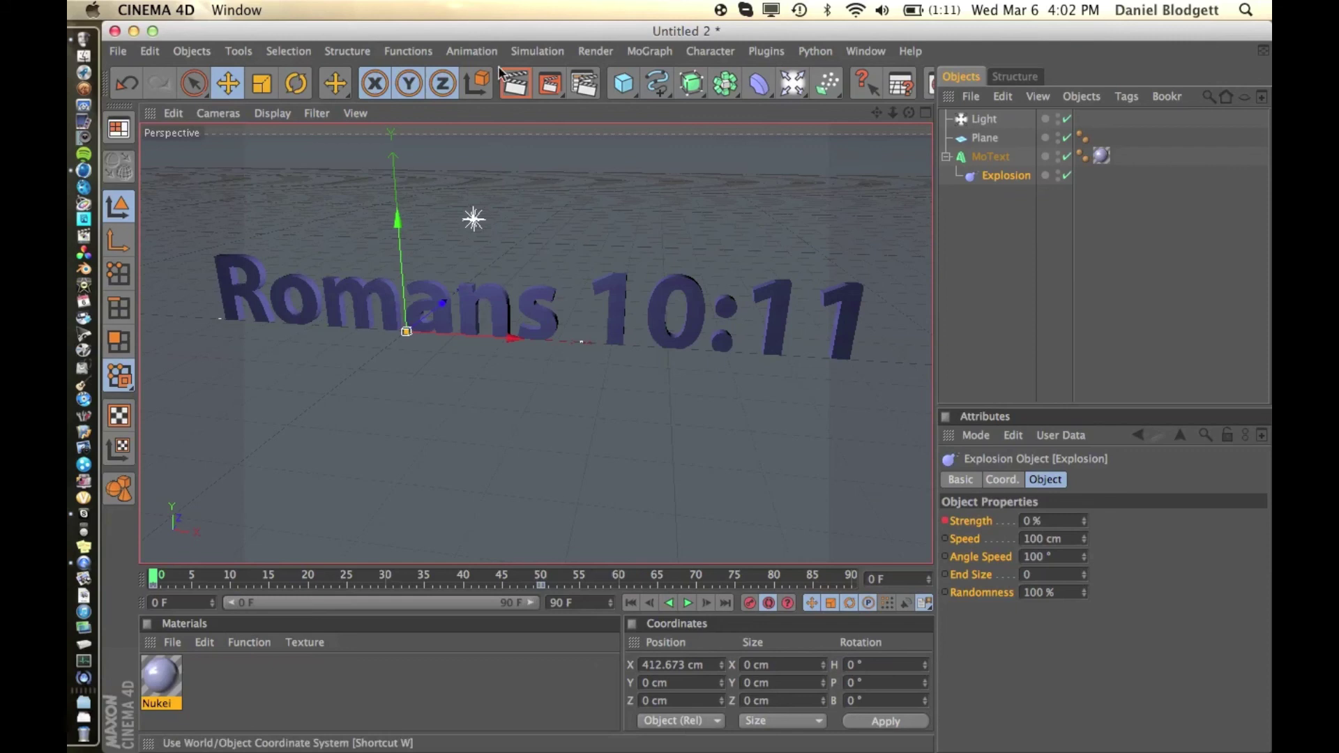
Step: Render at frame 0, then render at frame 14 to show the text fragmenting
left_click(514, 83)
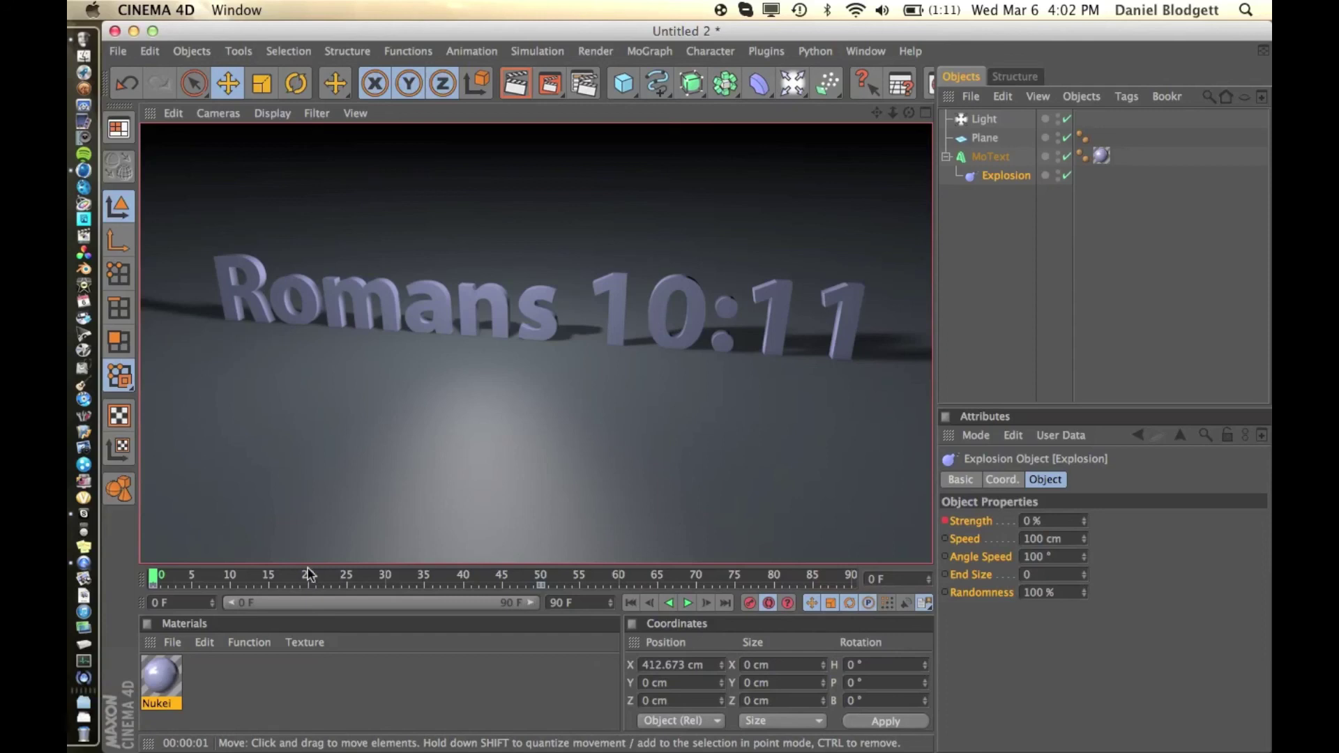
left_click_drag(310, 577, 261, 576)
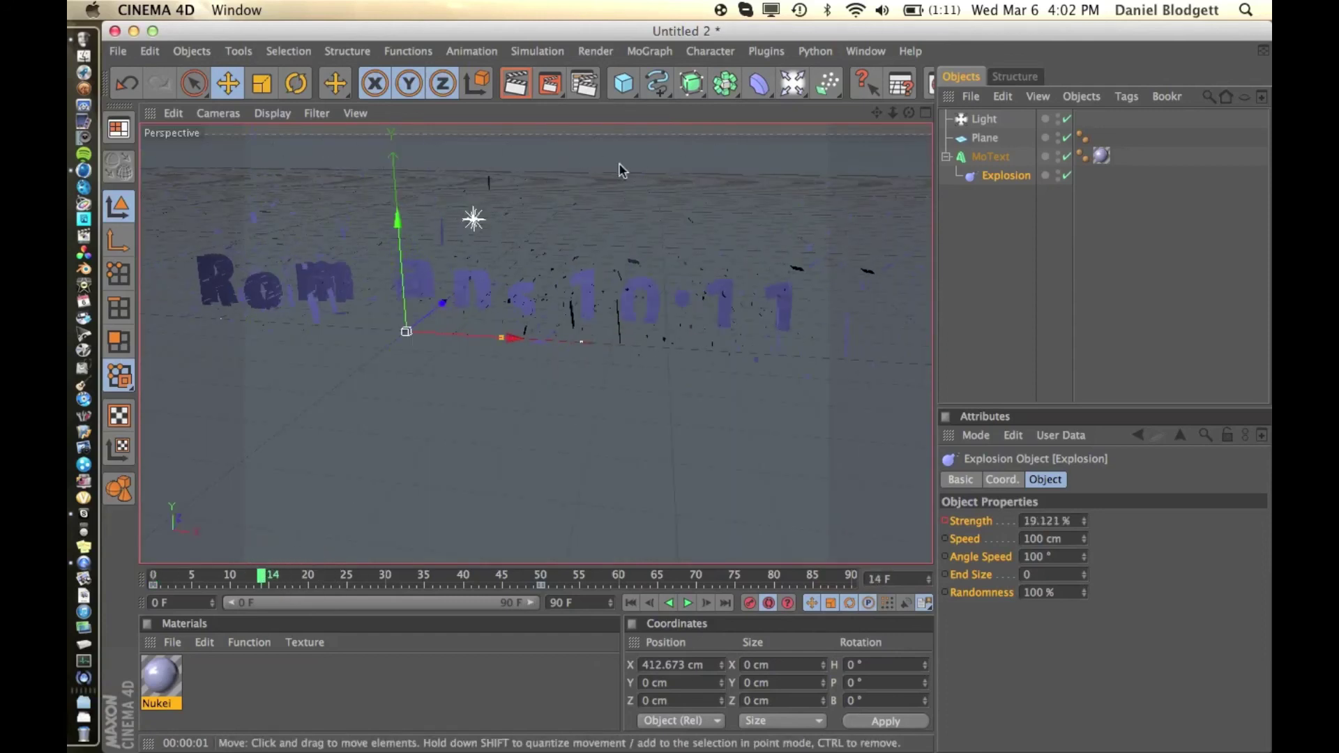
left_click(514, 83)
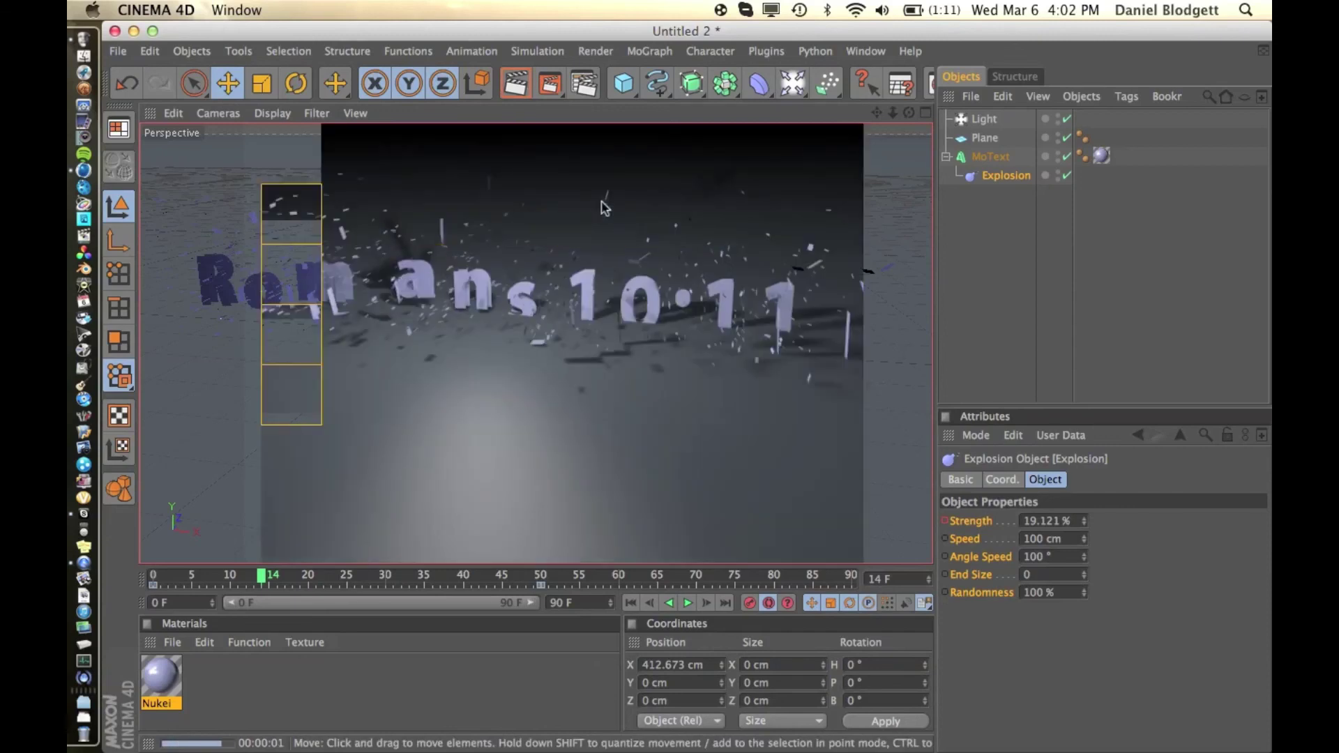